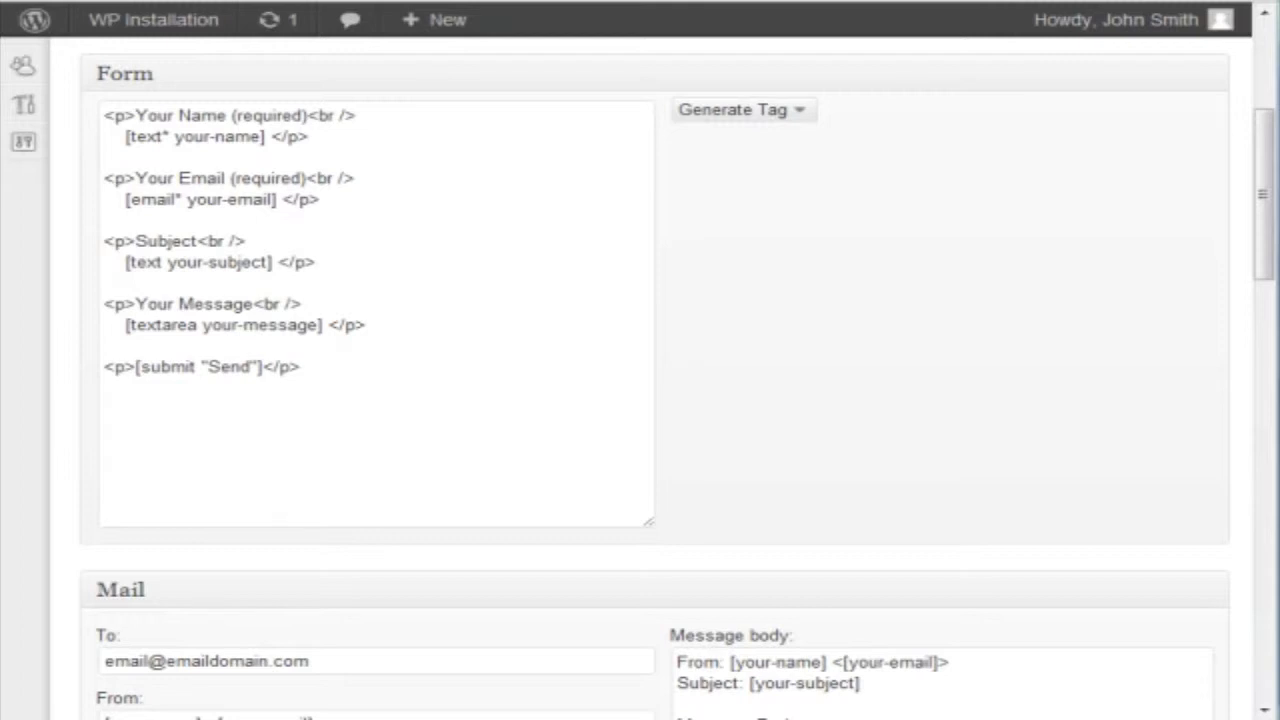
Examine the contact form template, especially the paragraph and line-break markup around the name field, and the available tag types
{"action": "left_click", "coordinate": [740, 275]}
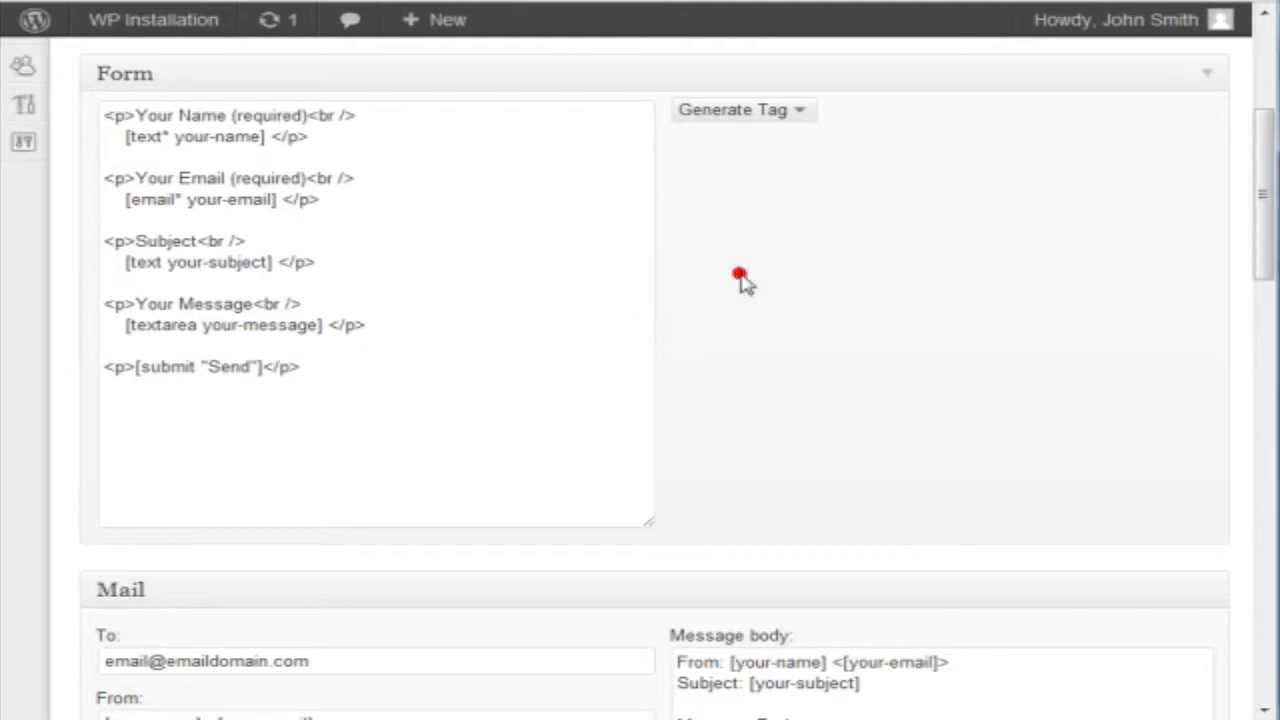
{"action": "scroll", "coordinate": [740, 280], "scroll_direction": "up", "scroll_amount": 3}
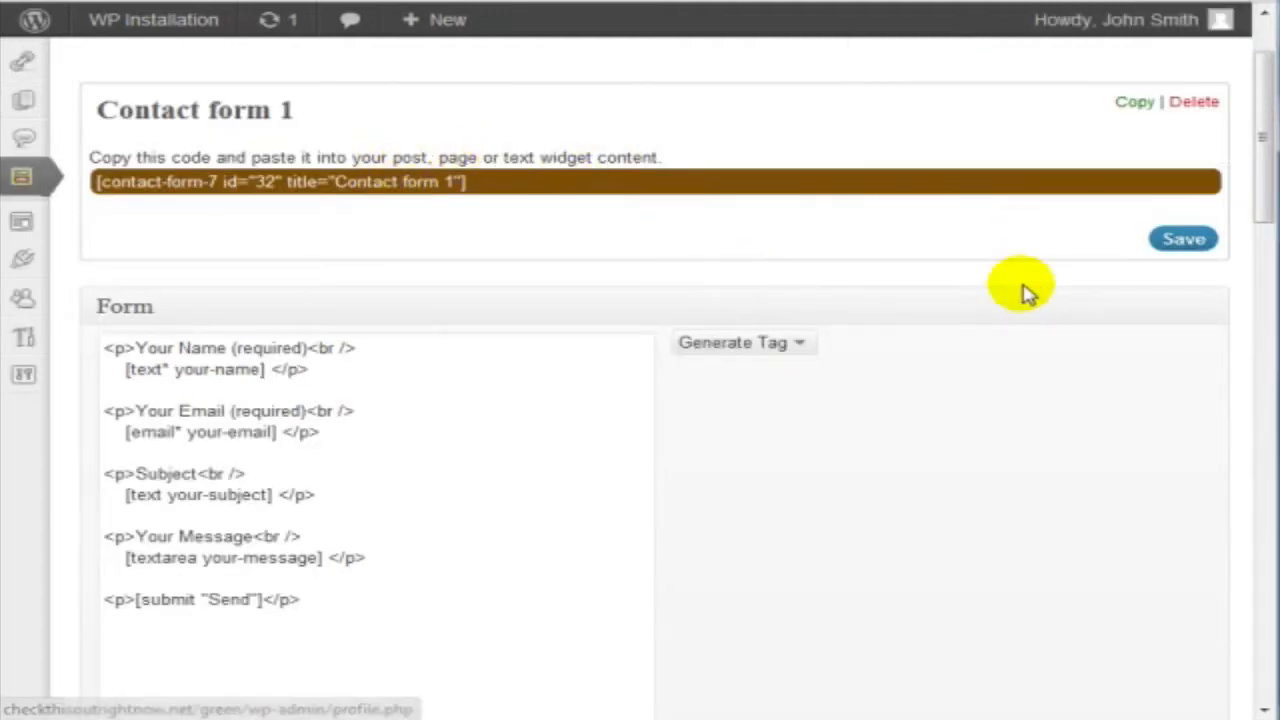
{"action": "scroll", "coordinate": [991, 429], "scroll_direction": "down", "scroll_amount": 1}
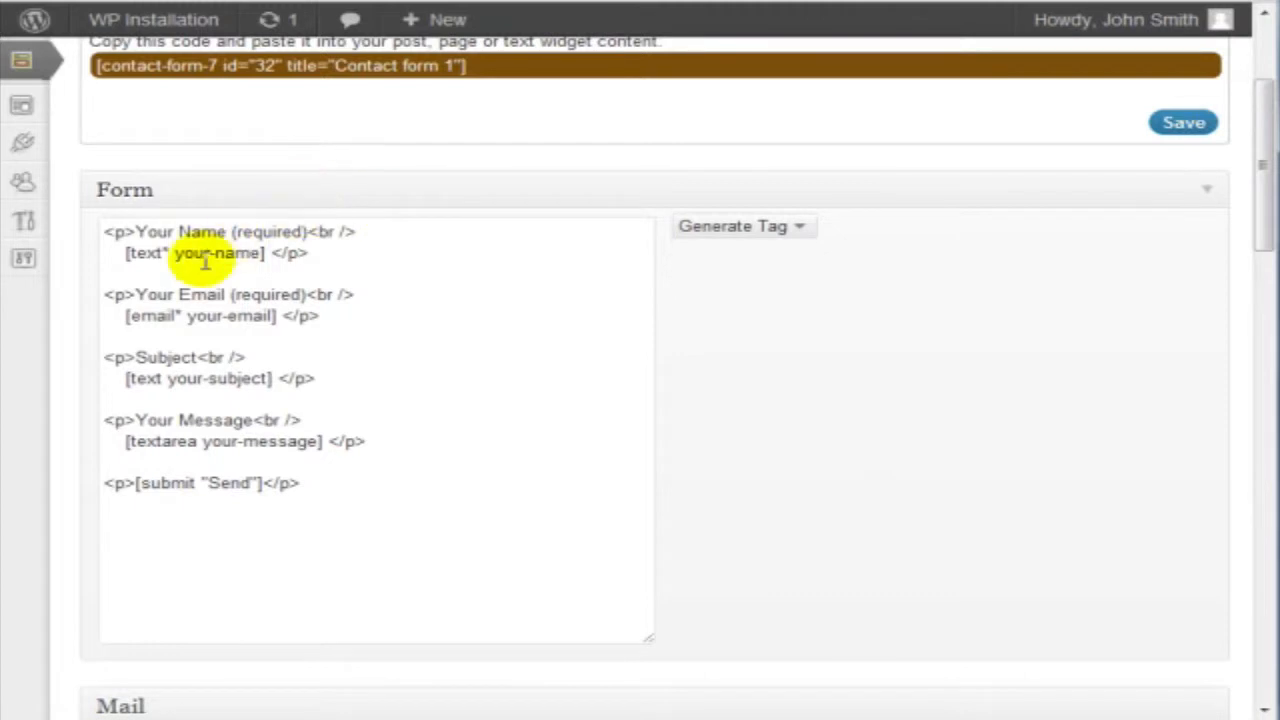
{"action": "left_click", "coordinate": [222, 231]}
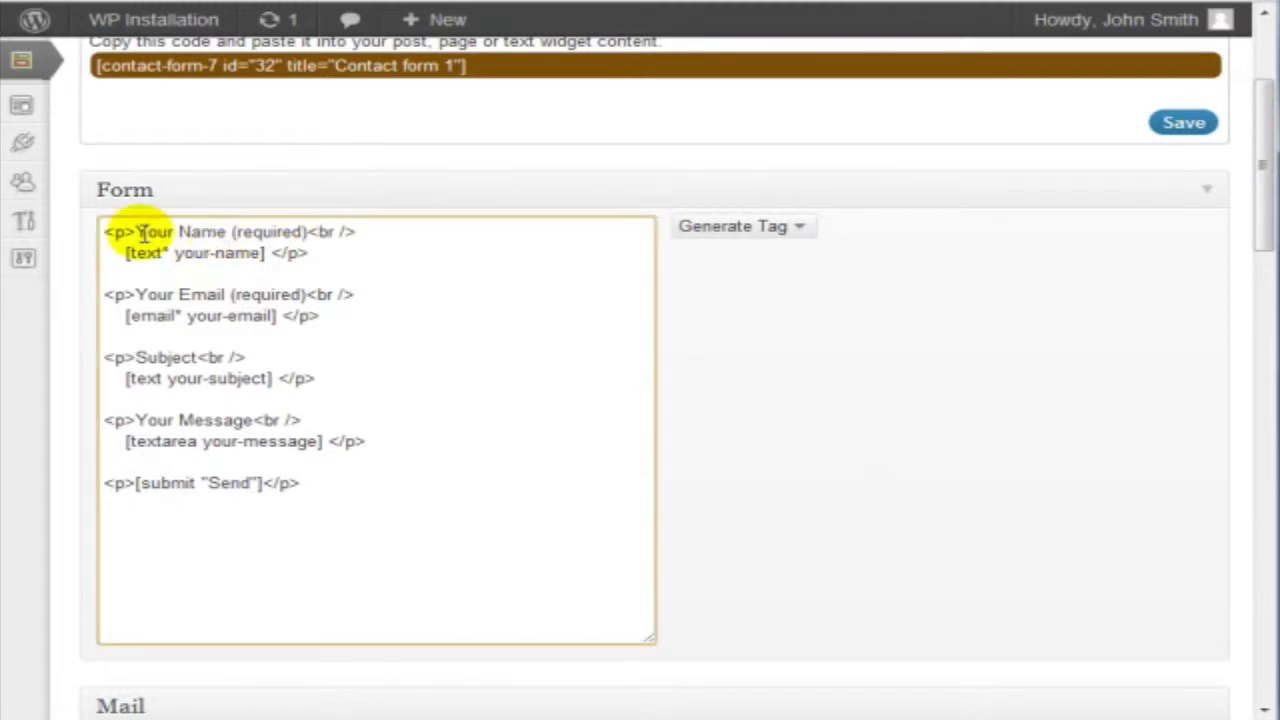
{"action": "left_click_drag", "start_coordinate": [136, 231], "coordinate": [104, 231]}
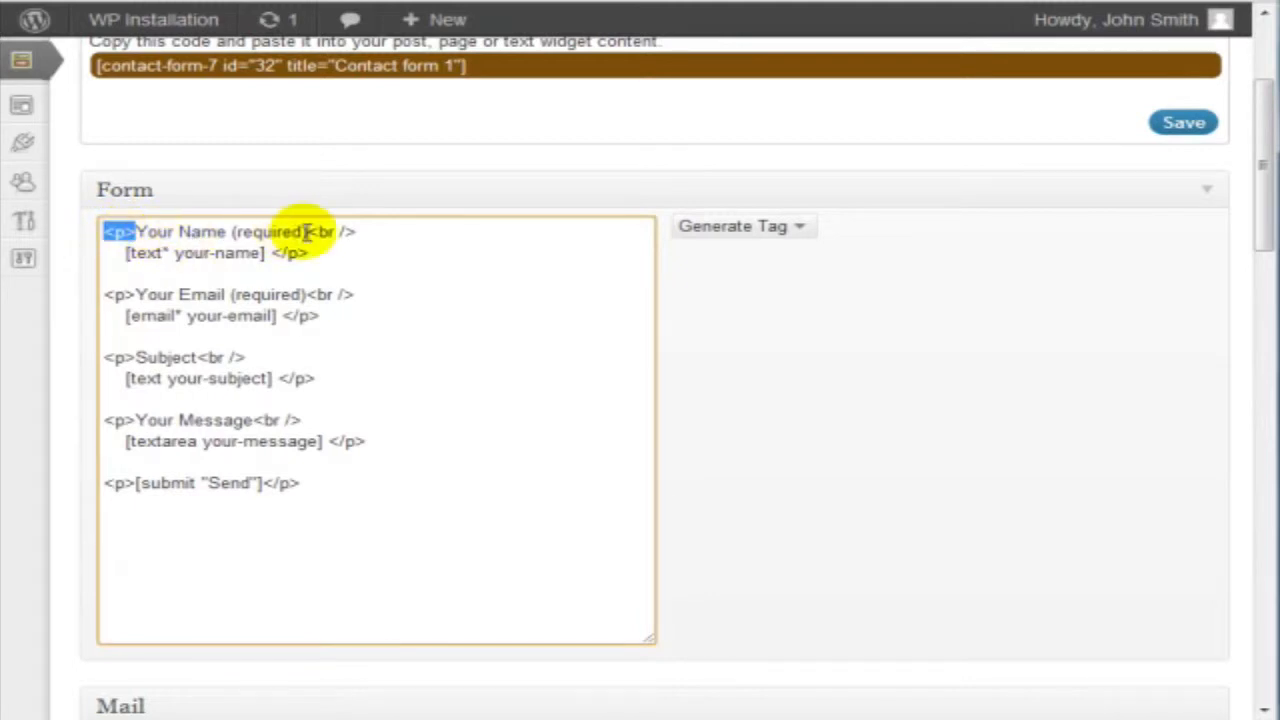
{"action": "left_click_drag", "start_coordinate": [306, 231], "coordinate": [364, 235]}
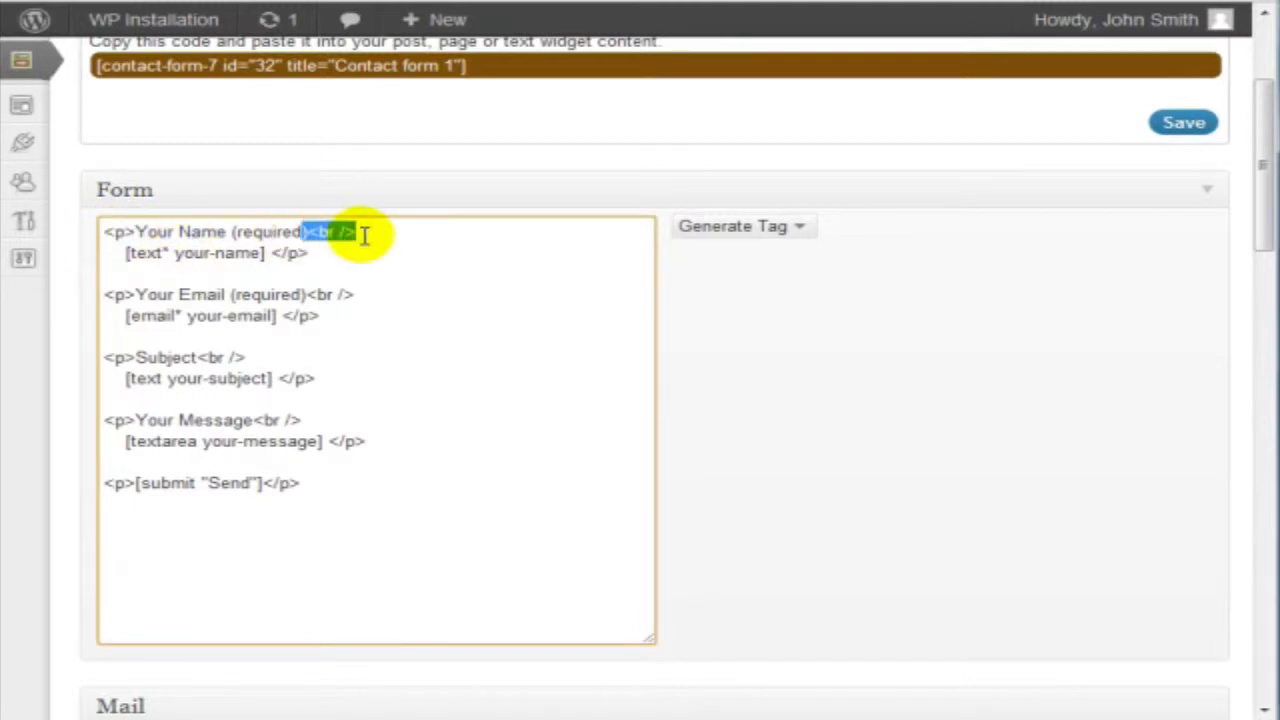
{"action": "left_click", "coordinate": [364, 235]}
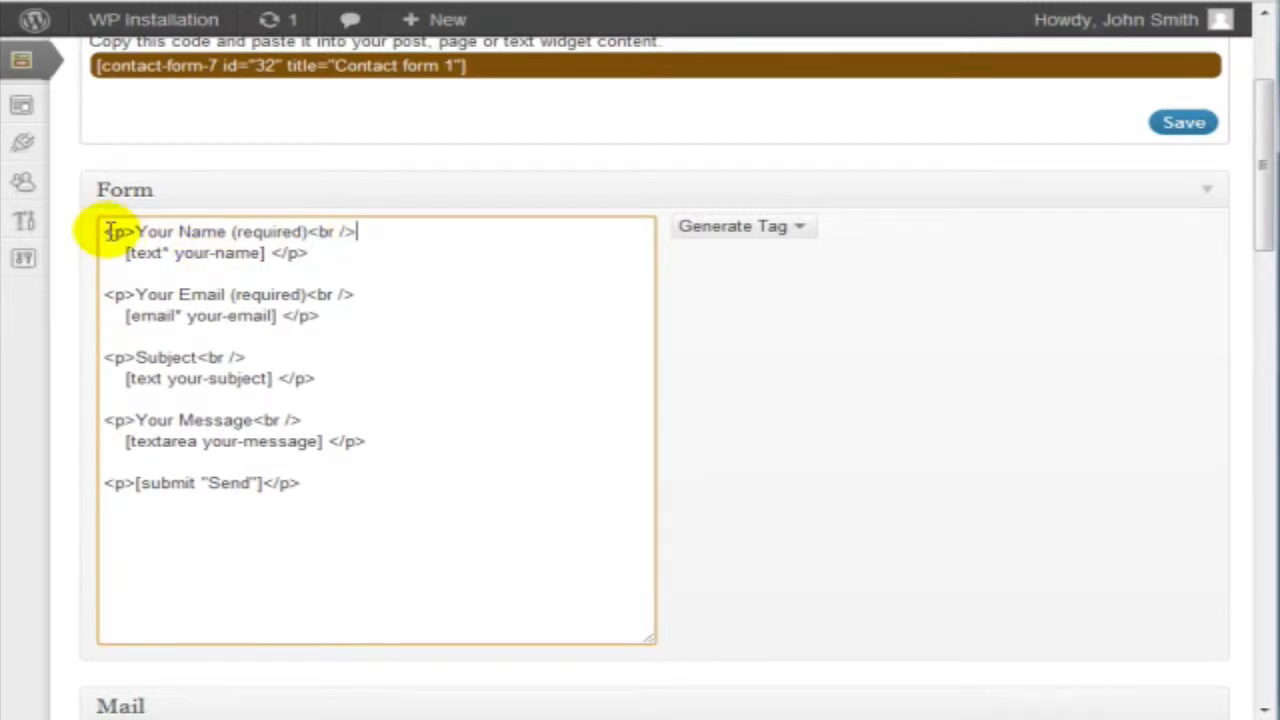
{"action": "left_click_drag", "start_coordinate": [106, 231], "coordinate": [355, 252]}
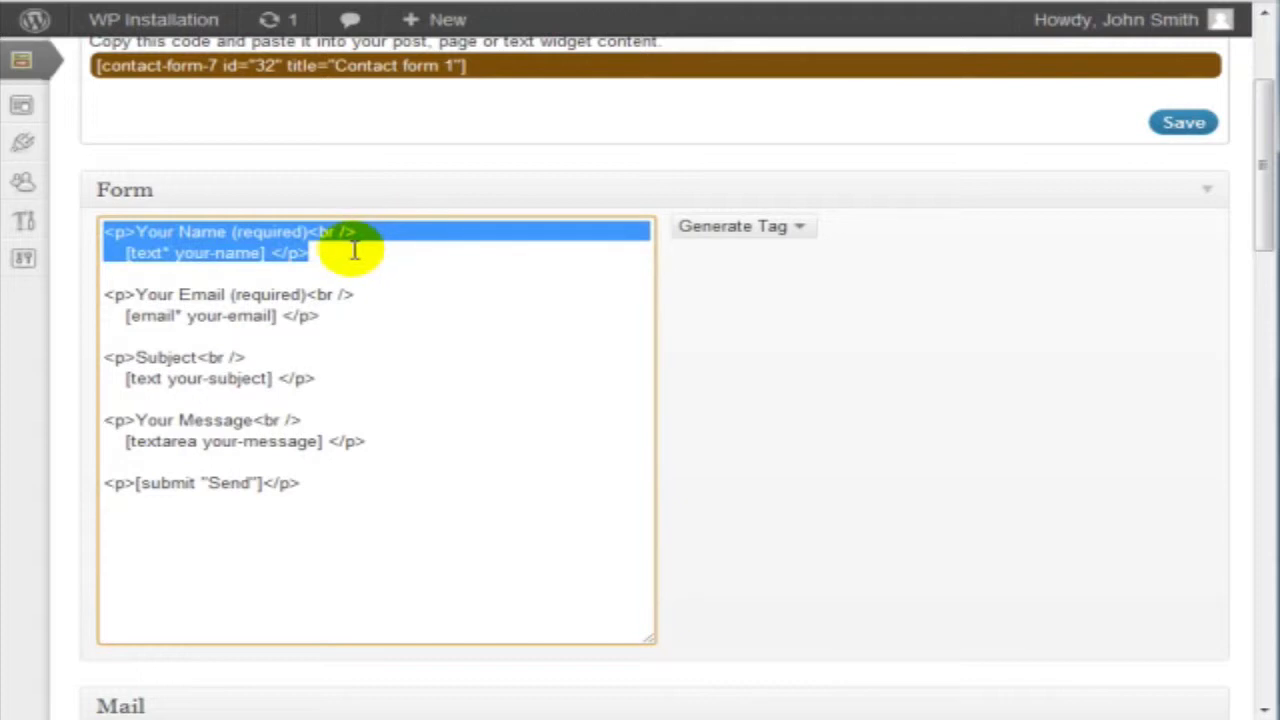
{"action": "left_click", "coordinate": [789, 222]}
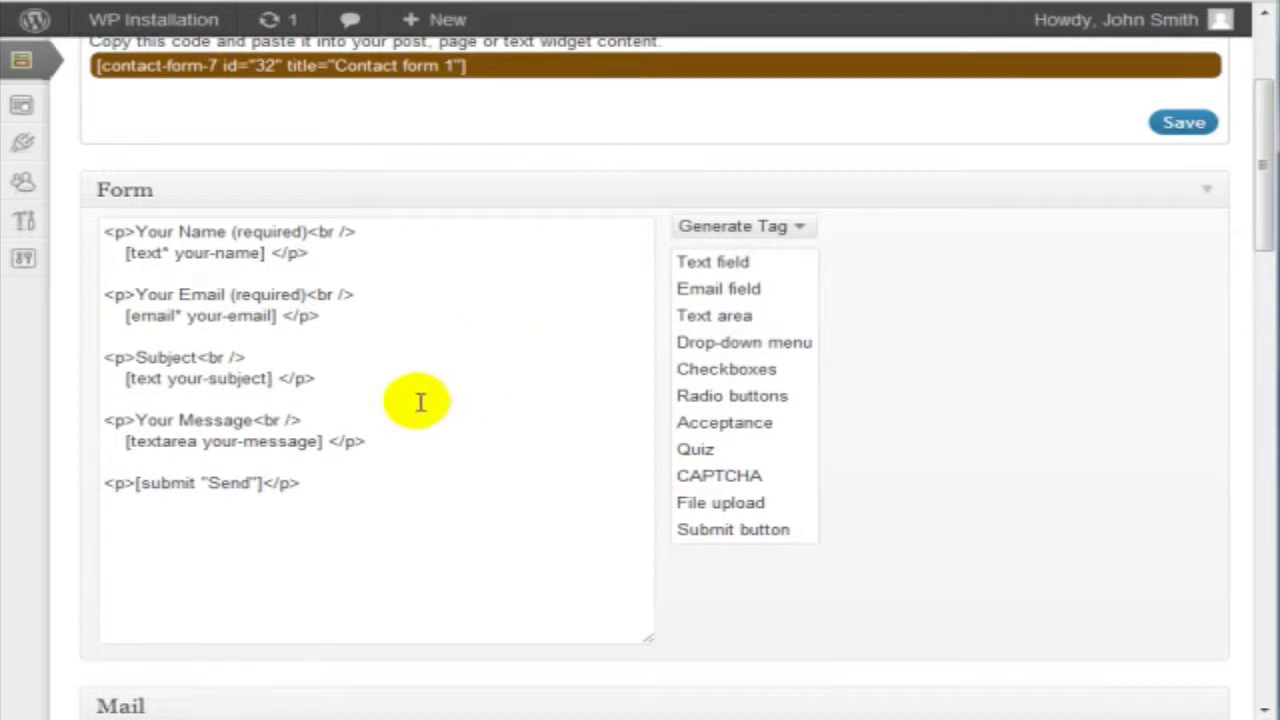
Delete the Subject label and its [text your-subject] field from the form template, along with the leftover blank lines
{"action": "left_click_drag", "start_coordinate": [378, 389], "coordinate": [85, 360]}
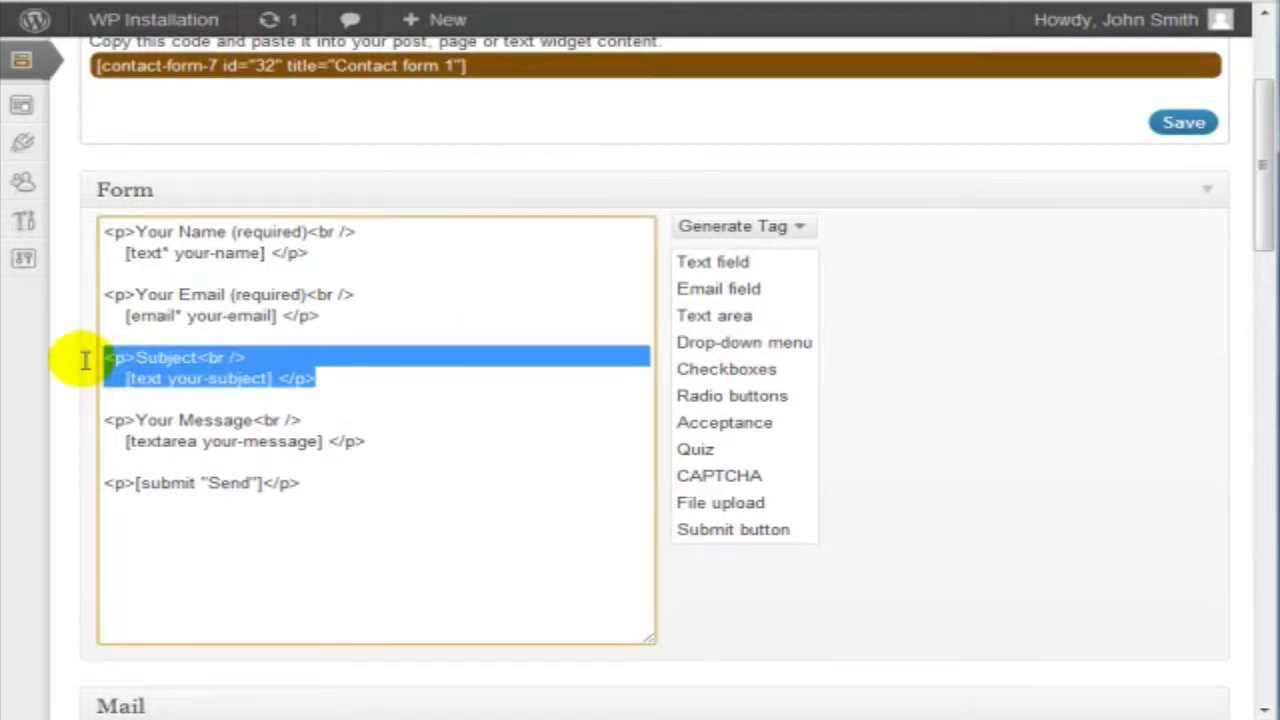
{"action": "key", "text": "Delete"}
{"action": "key", "text": "Delete"}
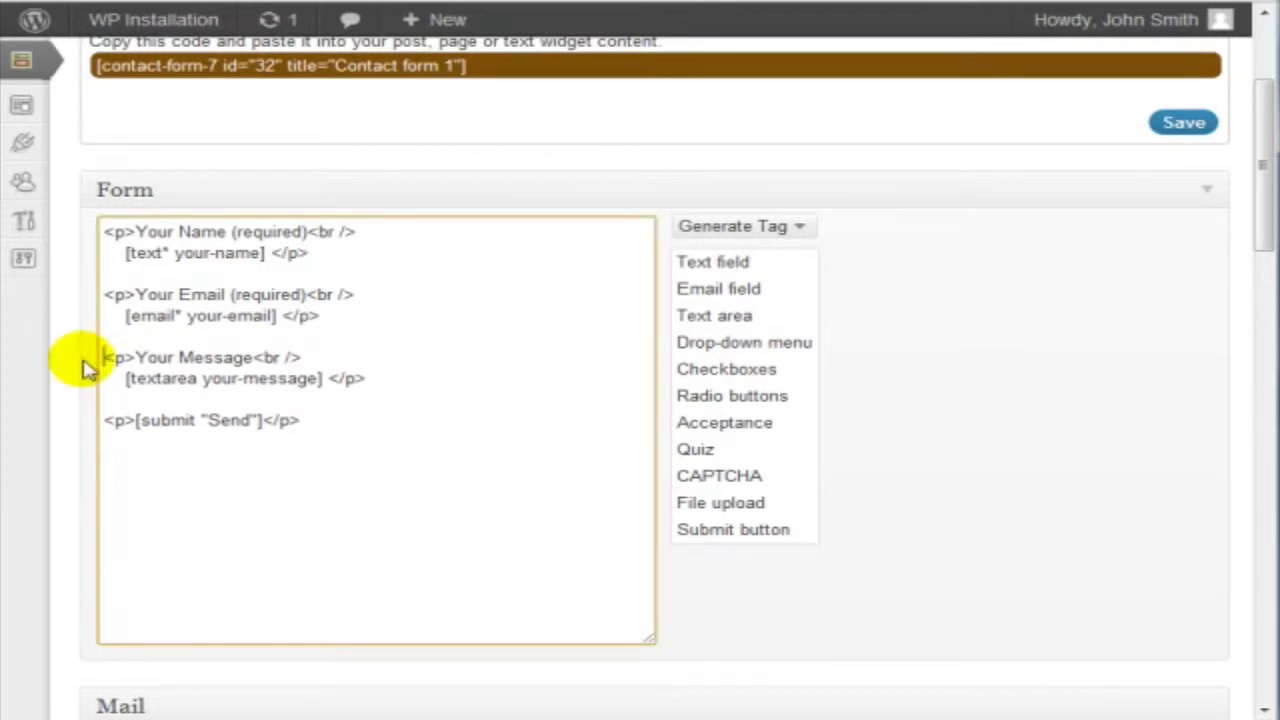
Replace the subject placeholder in the Mail settings with the fixed subject "TShirt Inquiry"
{"action": "scroll", "coordinate": [420, 362], "scroll_direction": "down", "scroll_amount": 5}
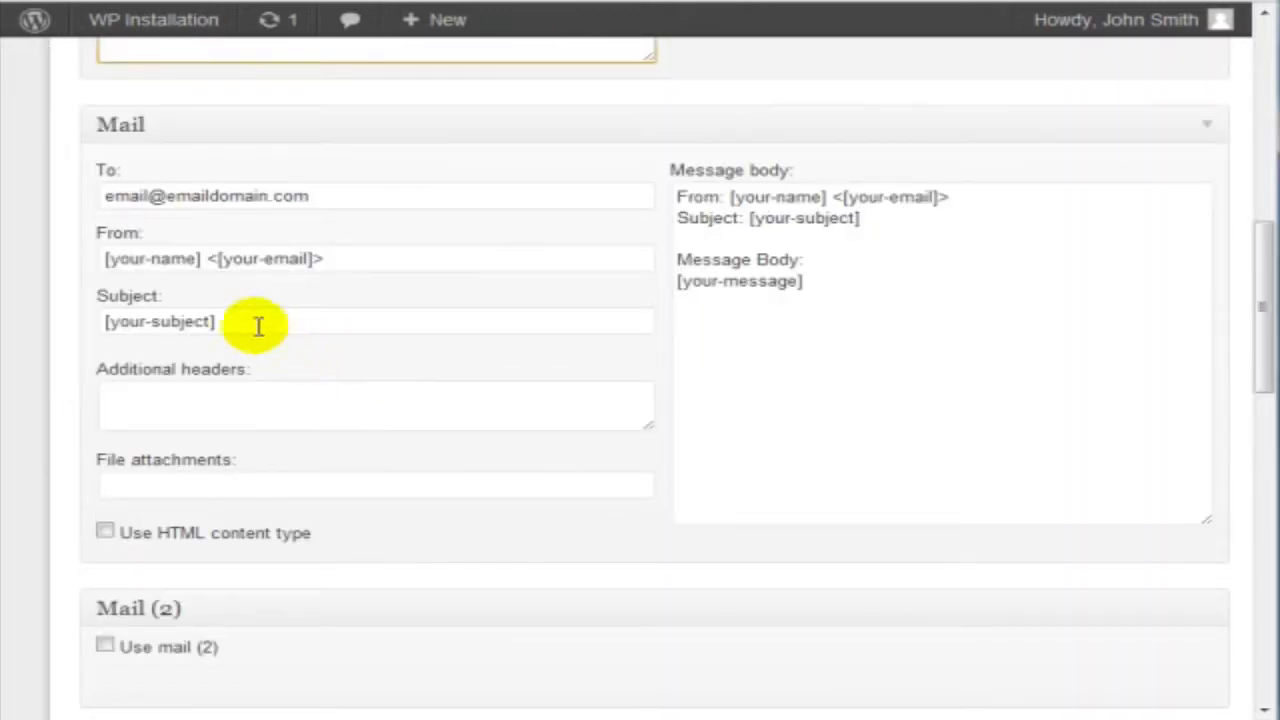
{"action": "left_click_drag", "start_coordinate": [254, 322], "coordinate": [6, 306]}
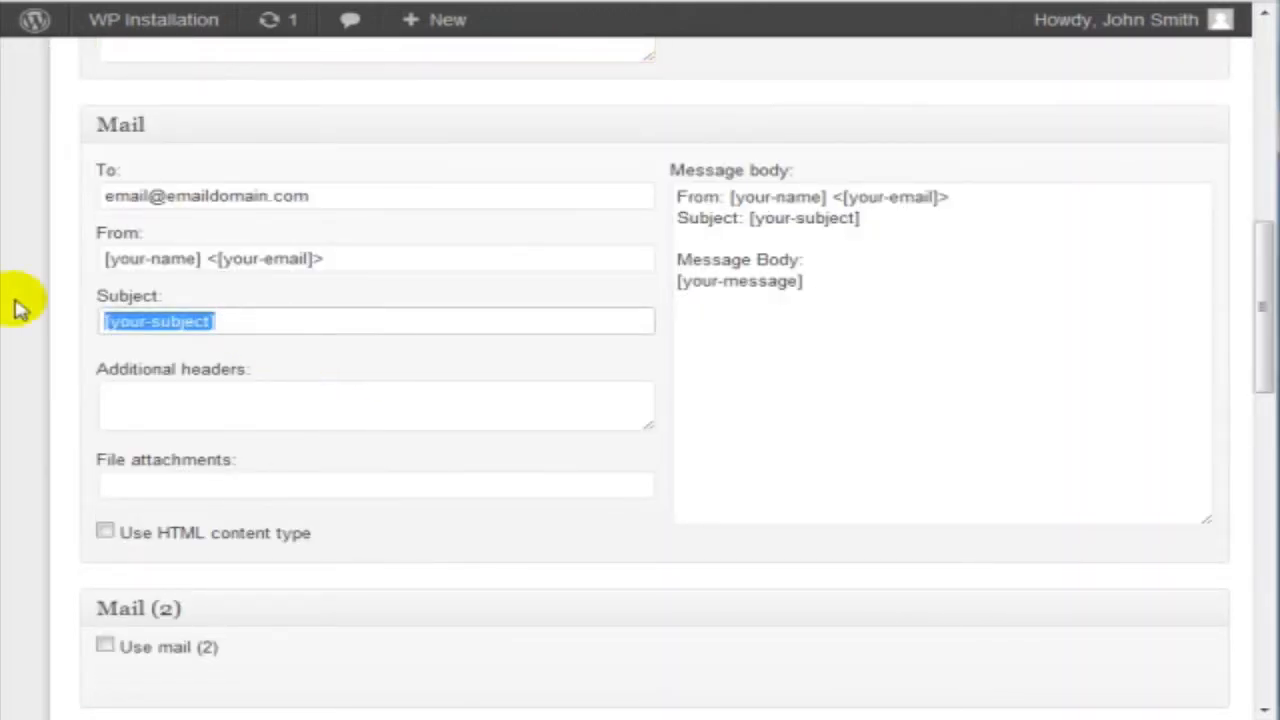
{"action": "type", "text": "TShirt "}
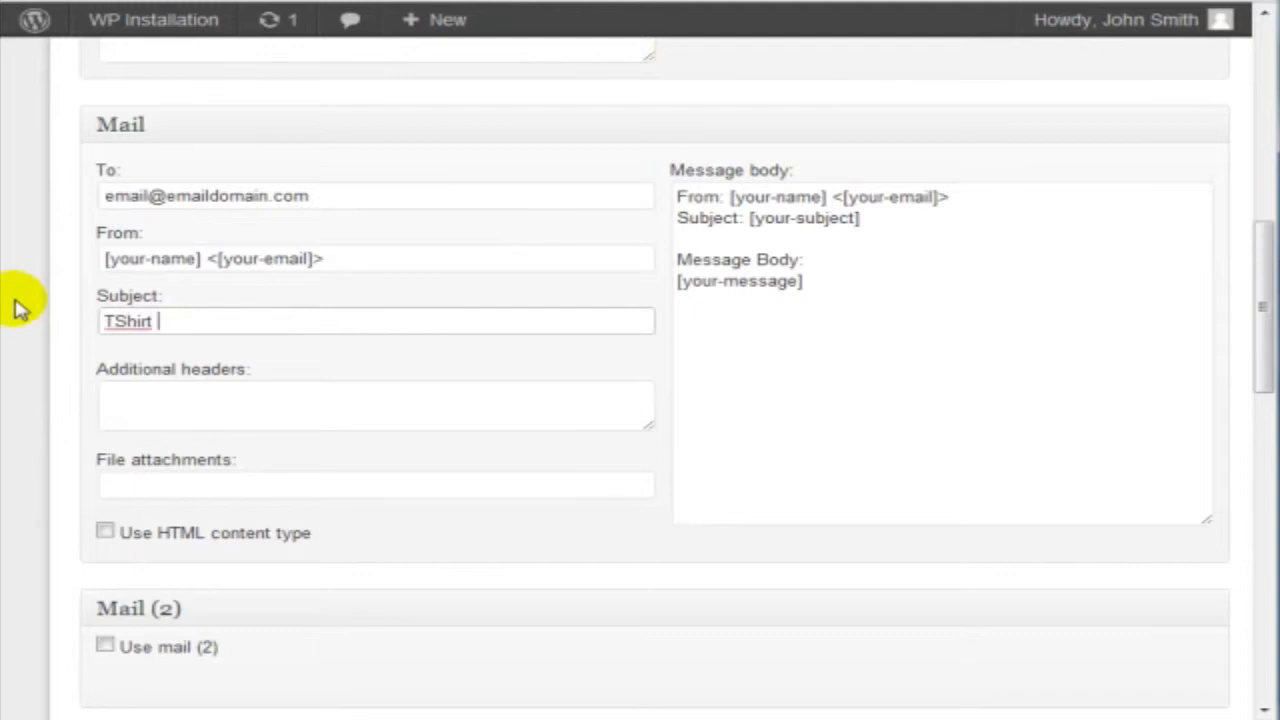
{"action": "type", "text": "Inquiry"}
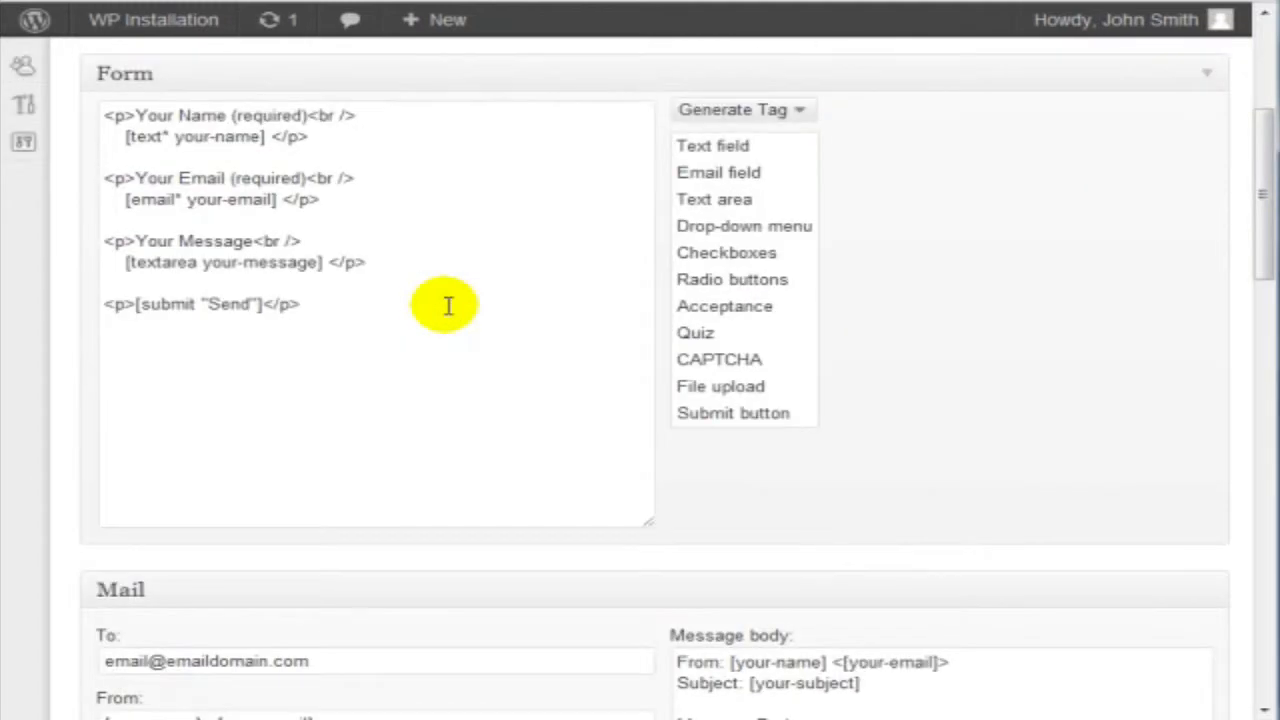
Insert two blank lines between the Your Message field and the submit button in the form template
{"action": "left_click", "coordinate": [251, 248]}
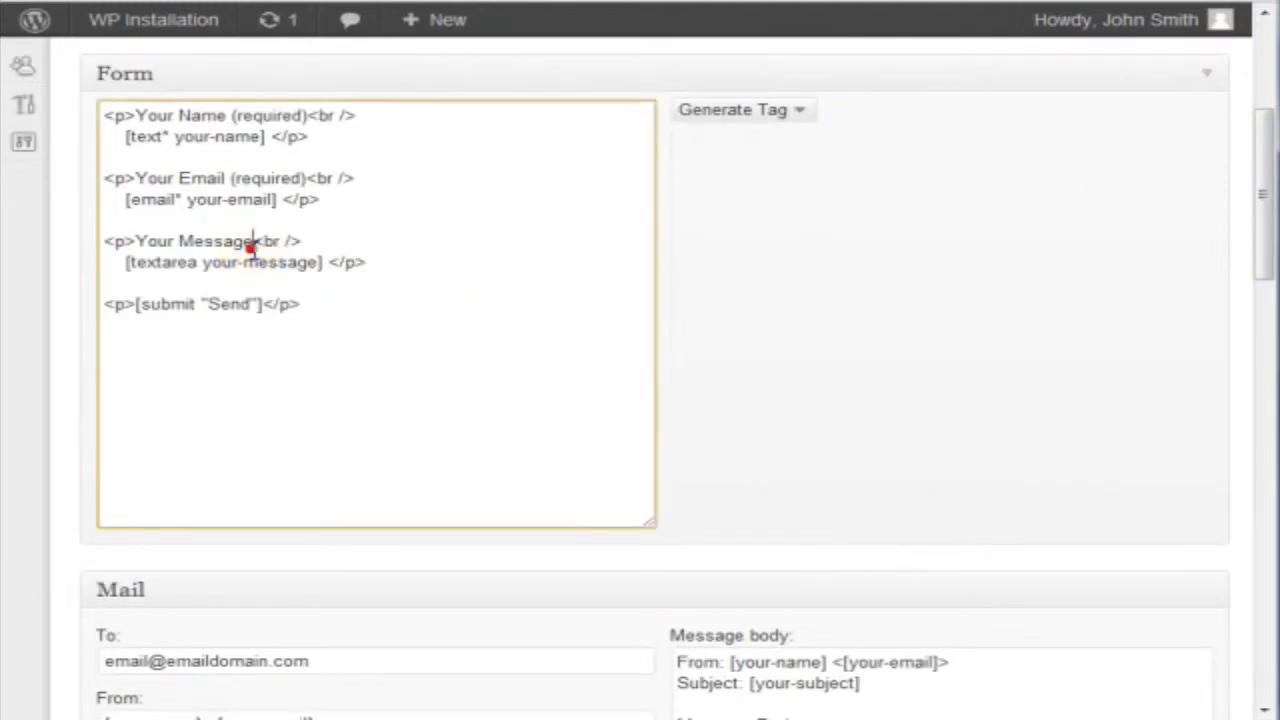
{"action": "left_click", "coordinate": [336, 239]}
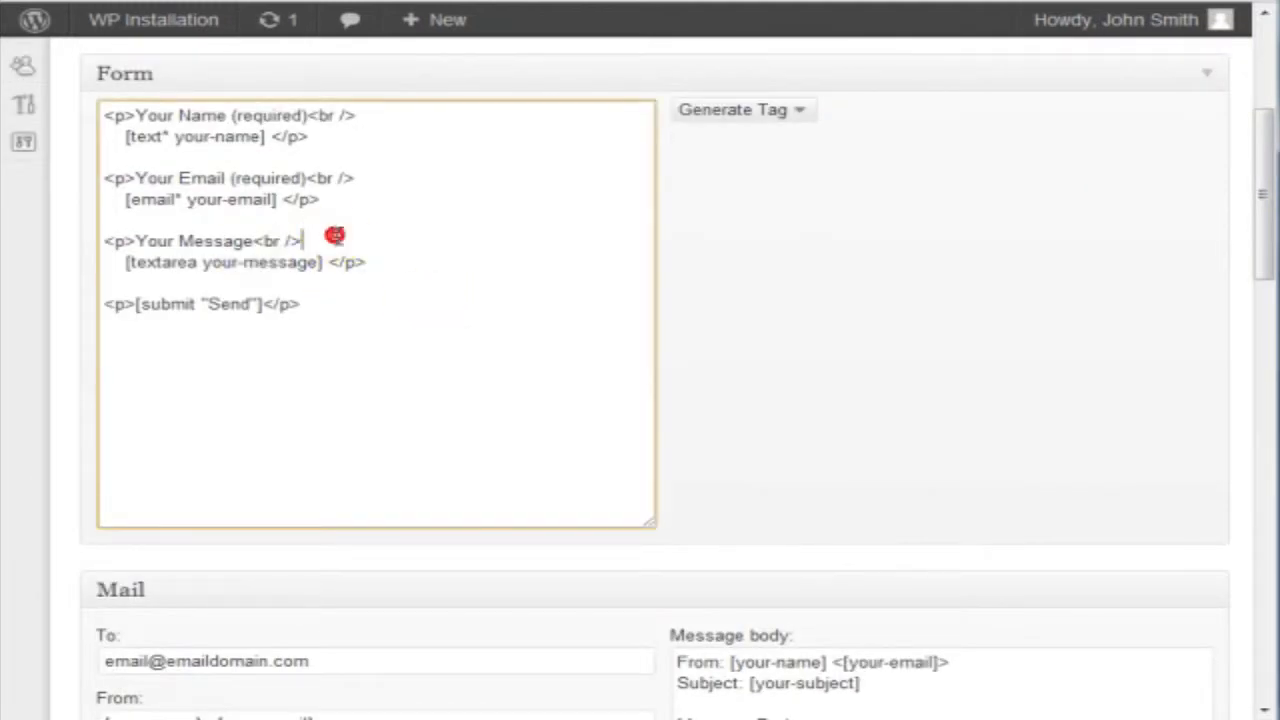
{"action": "left_click", "coordinate": [317, 311]}
{"action": "scroll", "coordinate": [320, 311], "scroll_direction": "up", "scroll_amount": 1}
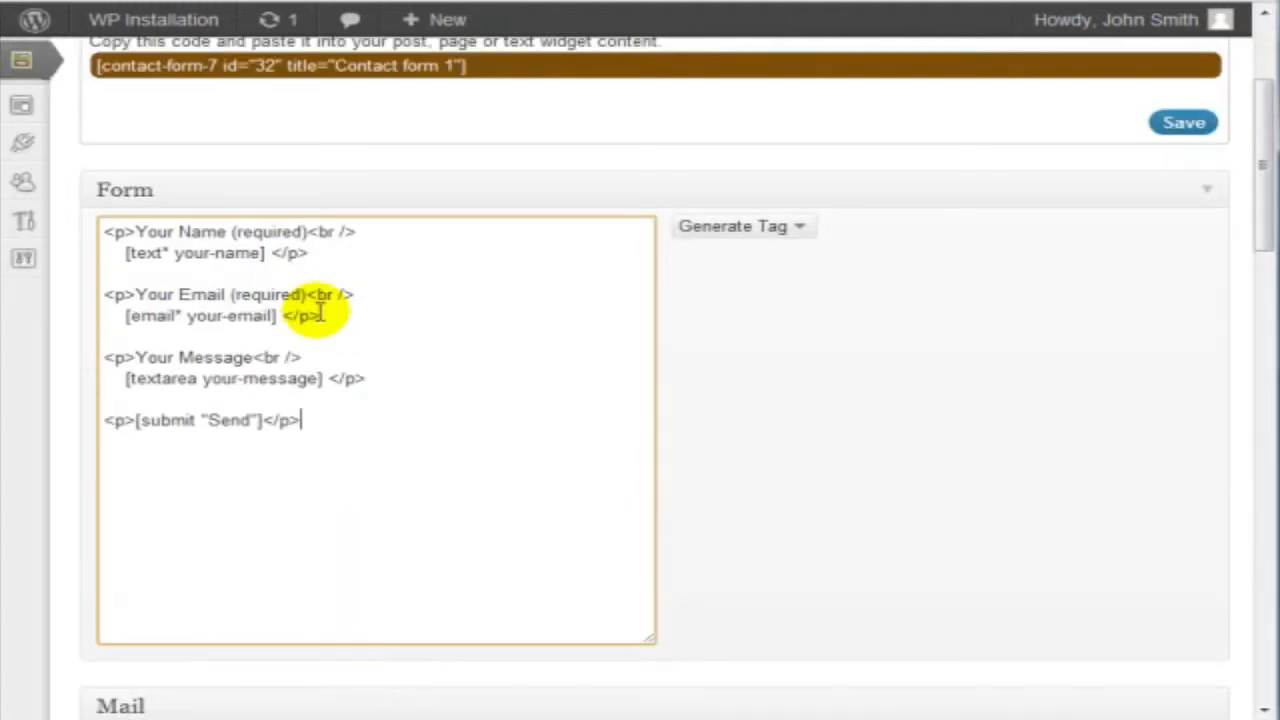
{"action": "left_click", "coordinate": [338, 317]}
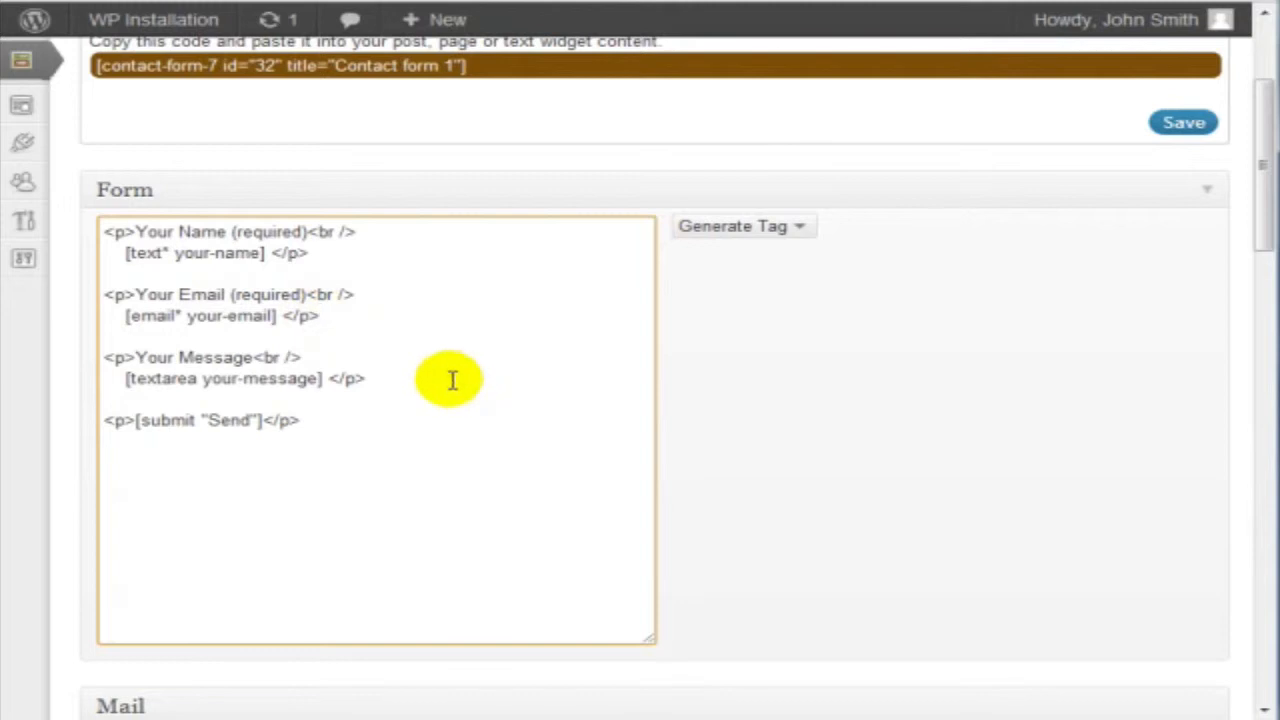
{"action": "key", "text": "Down"}
{"action": "key", "text": "Down"}
{"action": "key", "text": "Down"}
{"action": "key", "text": "Down"}
{"action": "key", "text": "Up"}
{"action": "key", "text": "Return"}
{"action": "key", "text": "Return"}
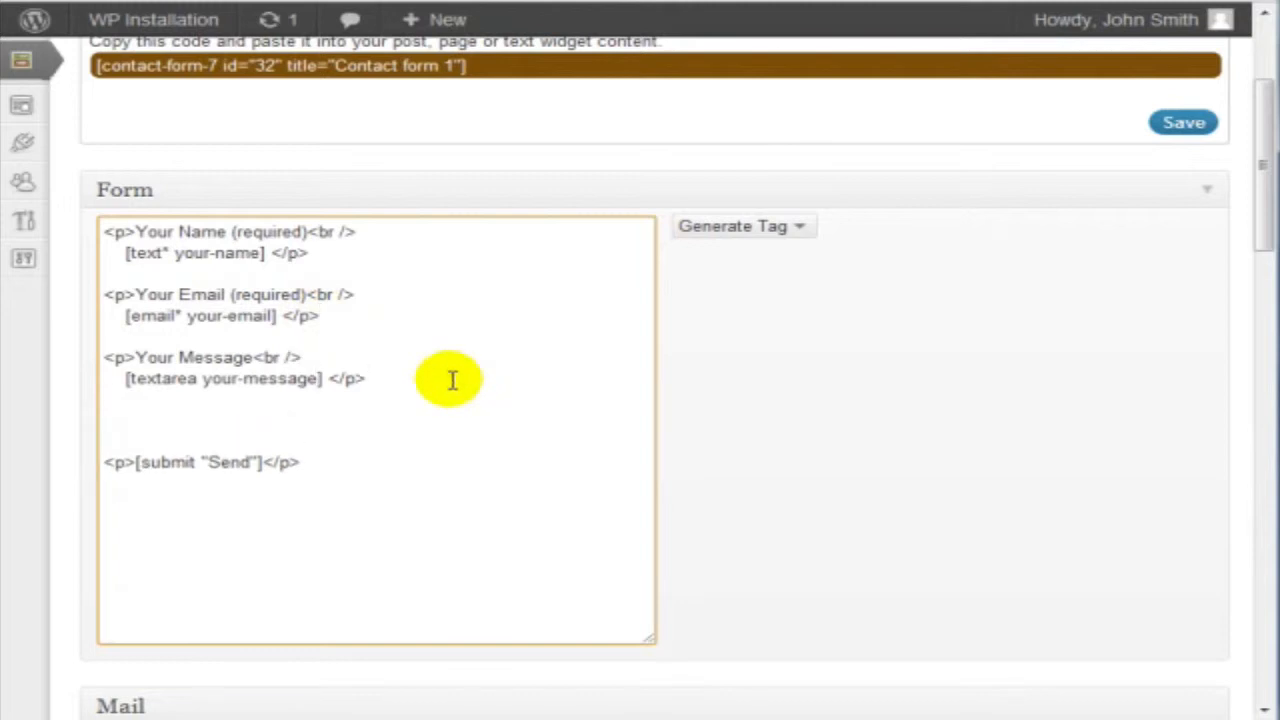
Start generating a drop-down menu tag and switch its required-field option on and back off
{"action": "left_click", "coordinate": [746, 232]}
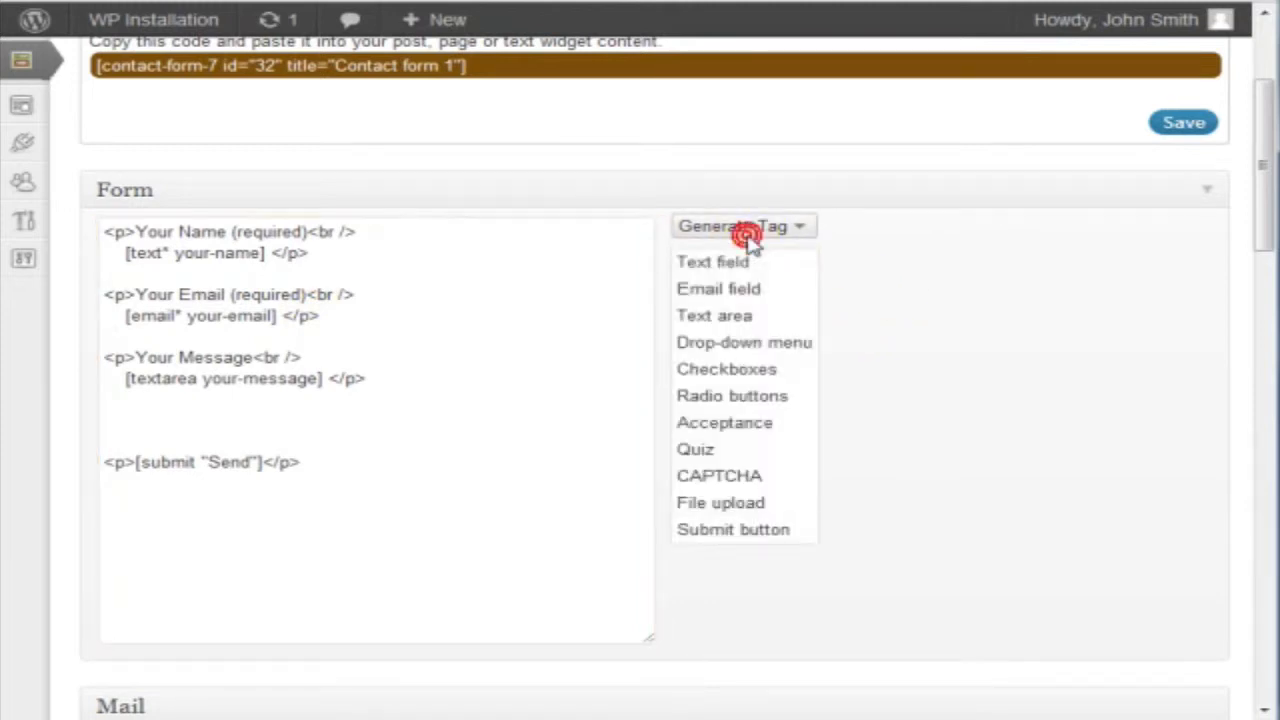
{"action": "left_click", "coordinate": [754, 345]}
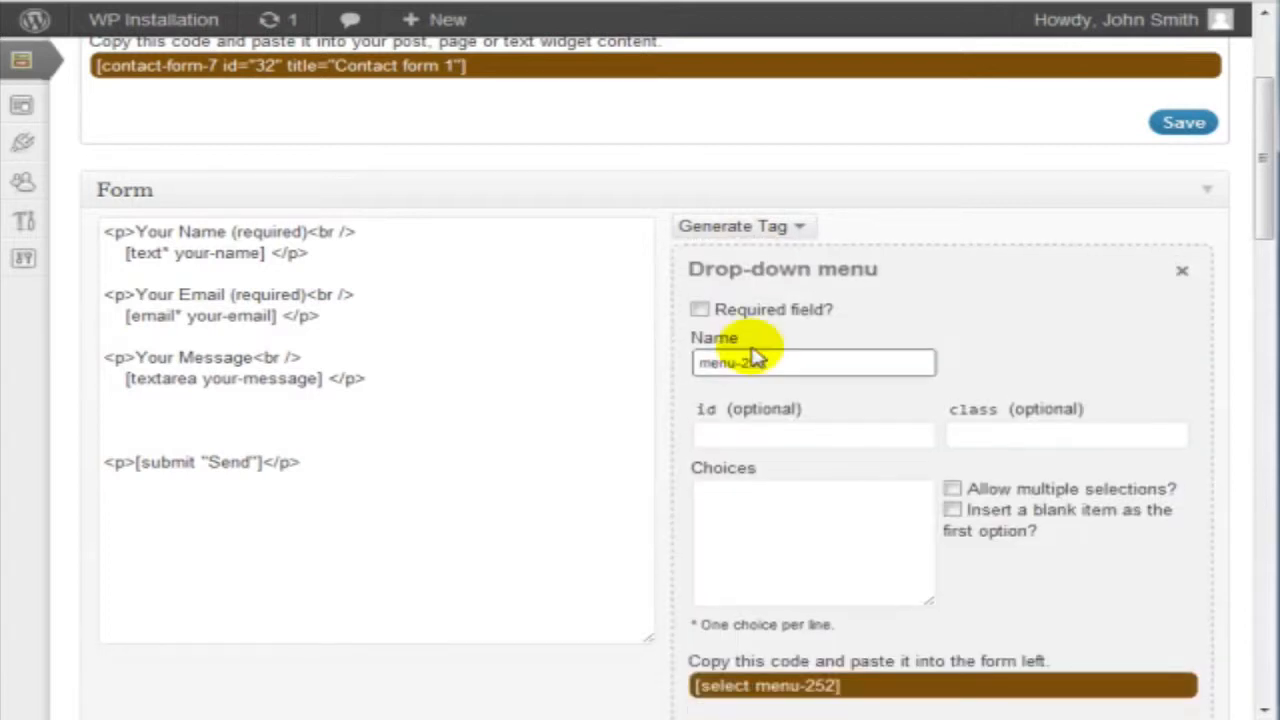
{"action": "scroll", "coordinate": [754, 356], "scroll_direction": "down", "scroll_amount": 2}
{"action": "scroll", "coordinate": [754, 347], "scroll_direction": "up", "scroll_amount": 1}
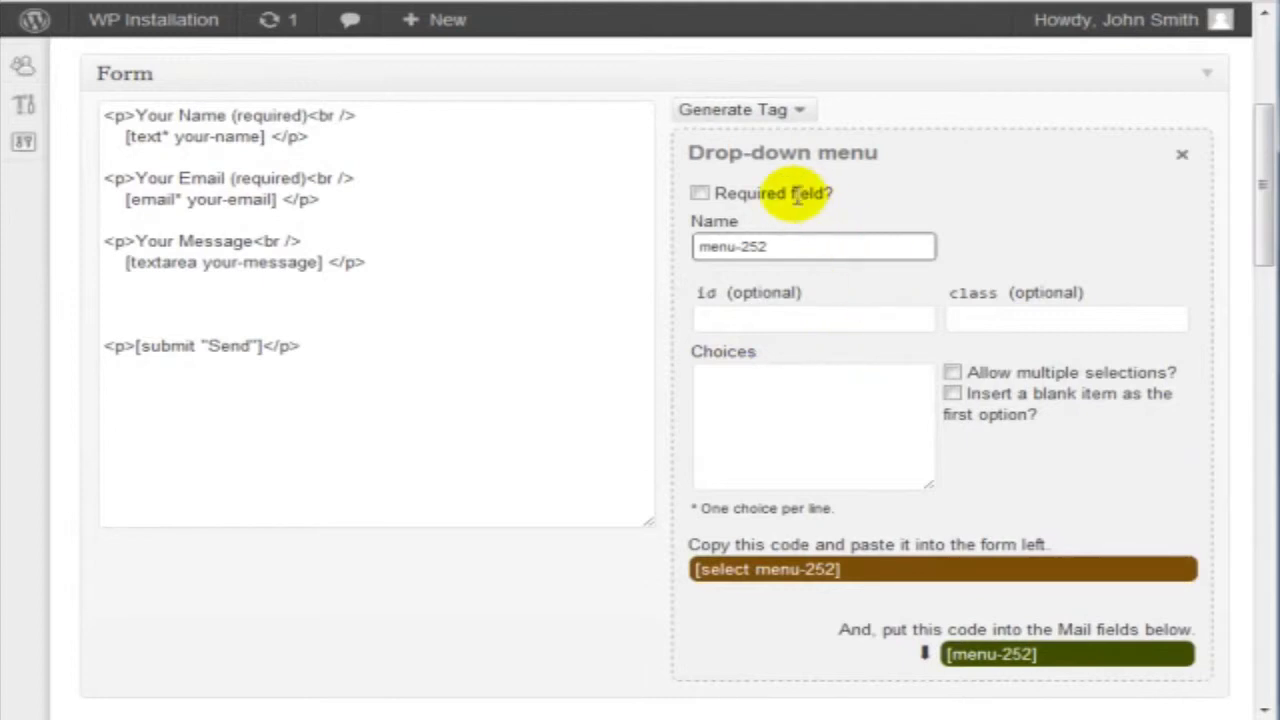
{"action": "left_click", "coordinate": [697, 193]}
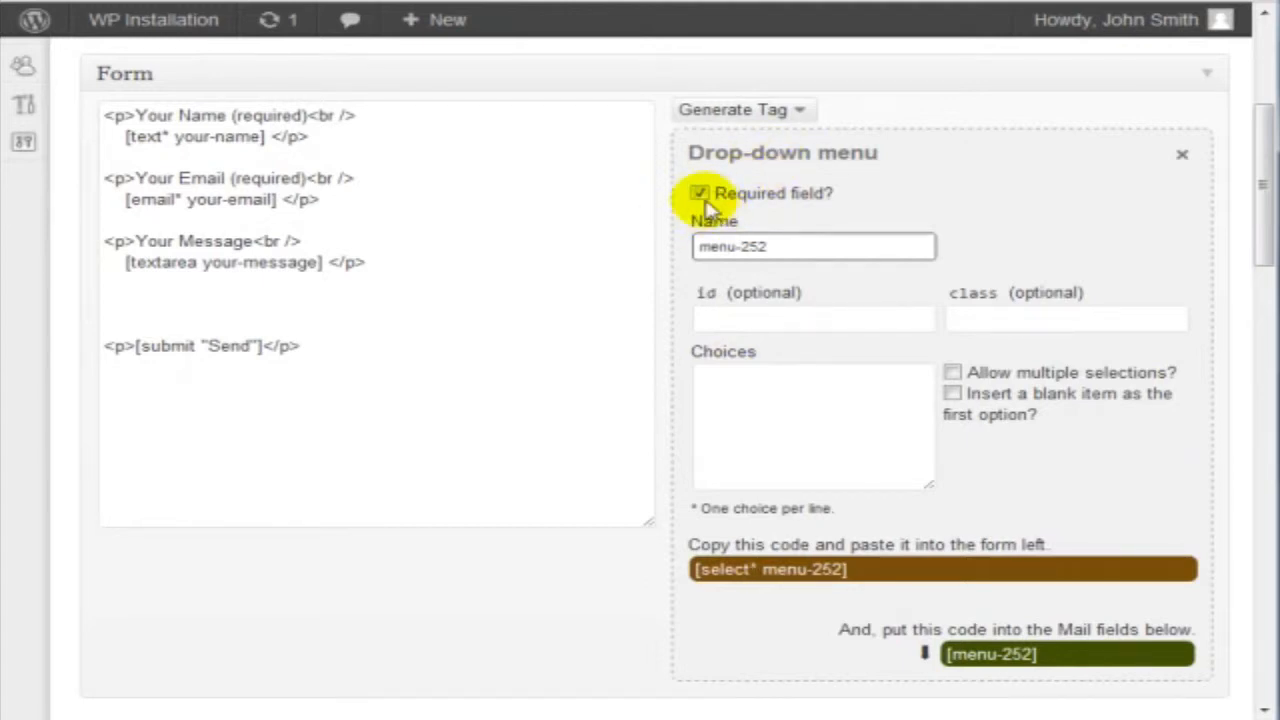
{"action": "left_click", "coordinate": [699, 193]}
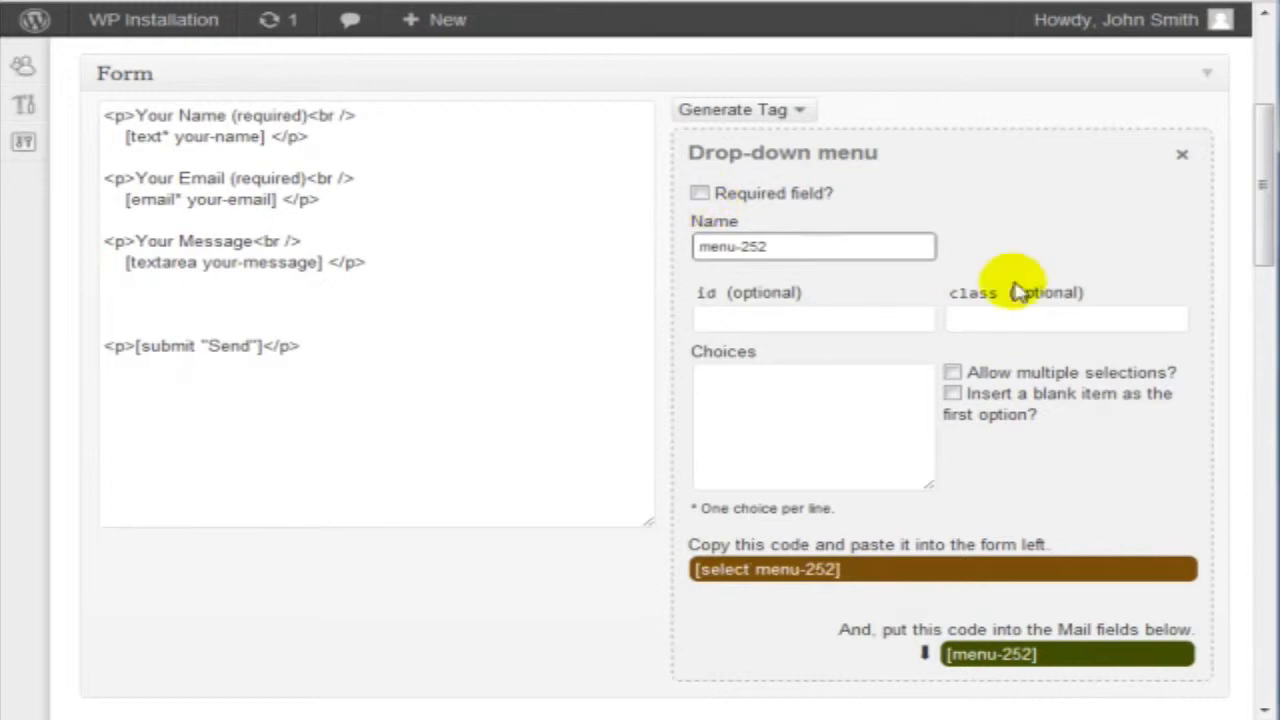
Enter the drop-down menu choices Small, Medium, Large, X-Large and XX-Large, one per line, and update the generated tag code
{"action": "scroll", "coordinate": [871, 249], "scroll_direction": "down", "scroll_amount": 1}
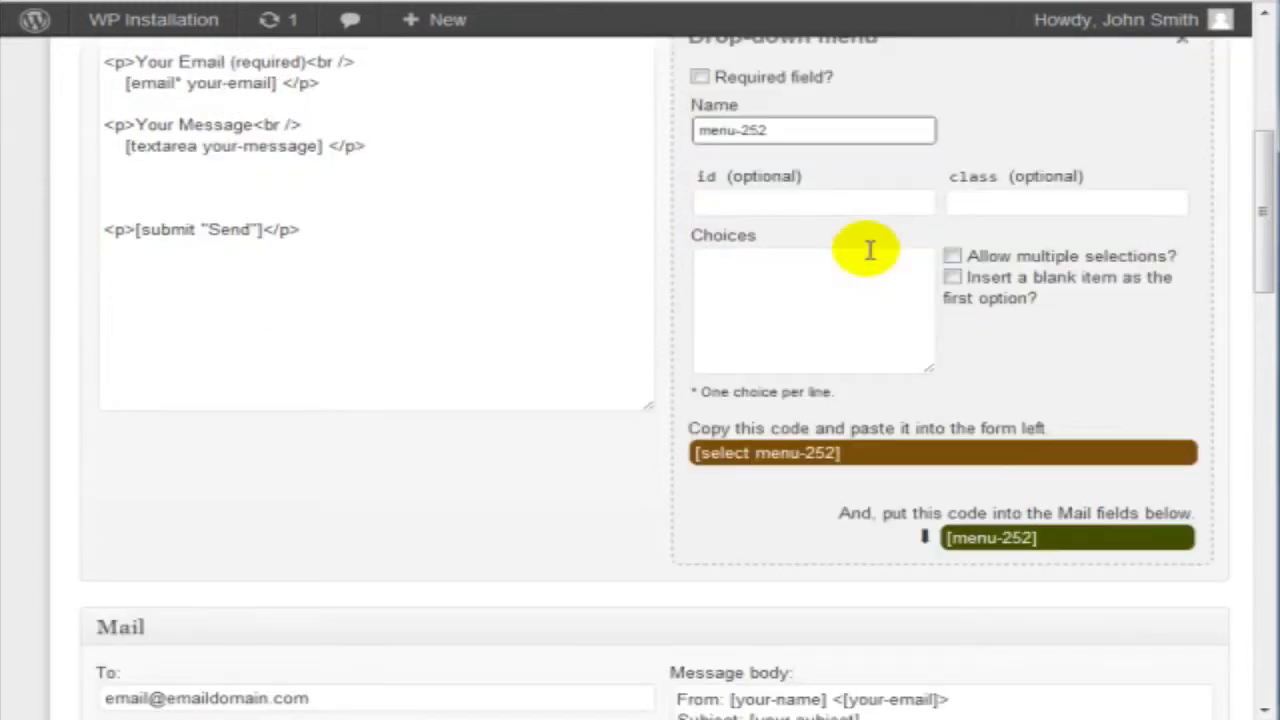
{"action": "left_click", "coordinate": [815, 204]}
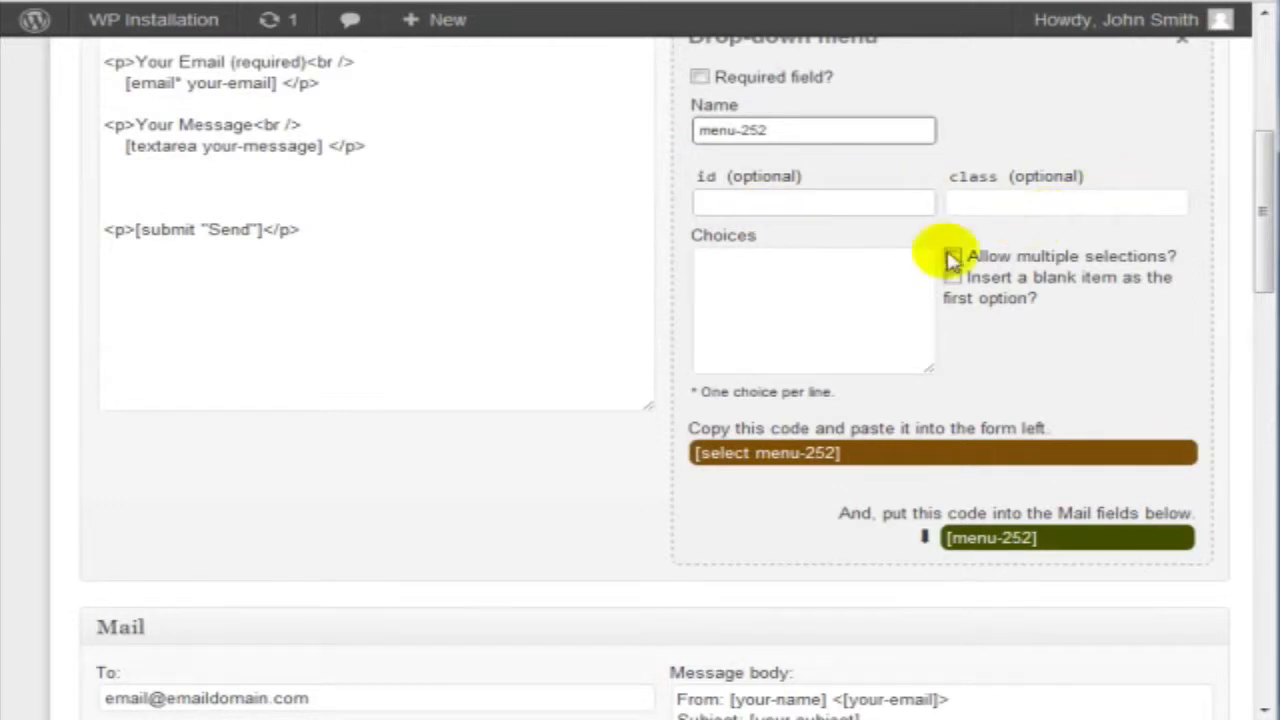
{"action": "left_click", "coordinate": [864, 294]}
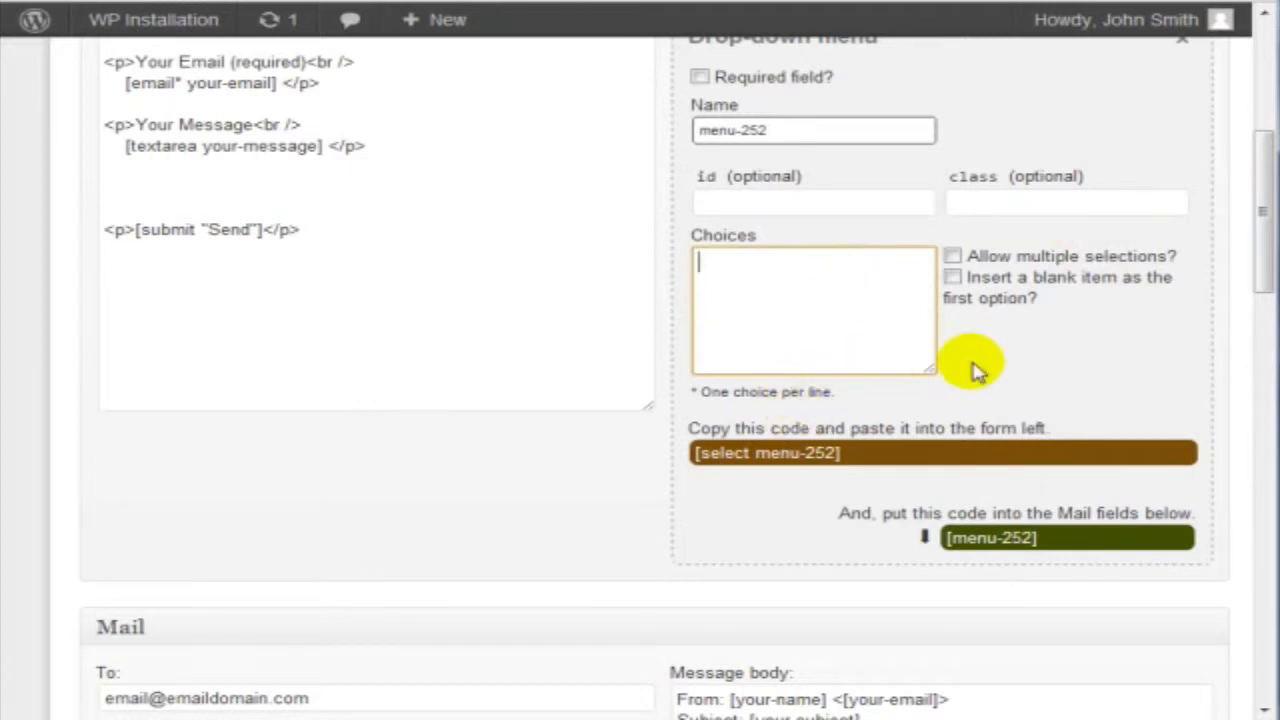
{"action": "type", "text": "Small"}
{"action": "key", "text": "Return"}
{"action": "type", "text": "Medium"}
{"action": "key", "text": "Return"}
{"action": "type", "text": "Large"}
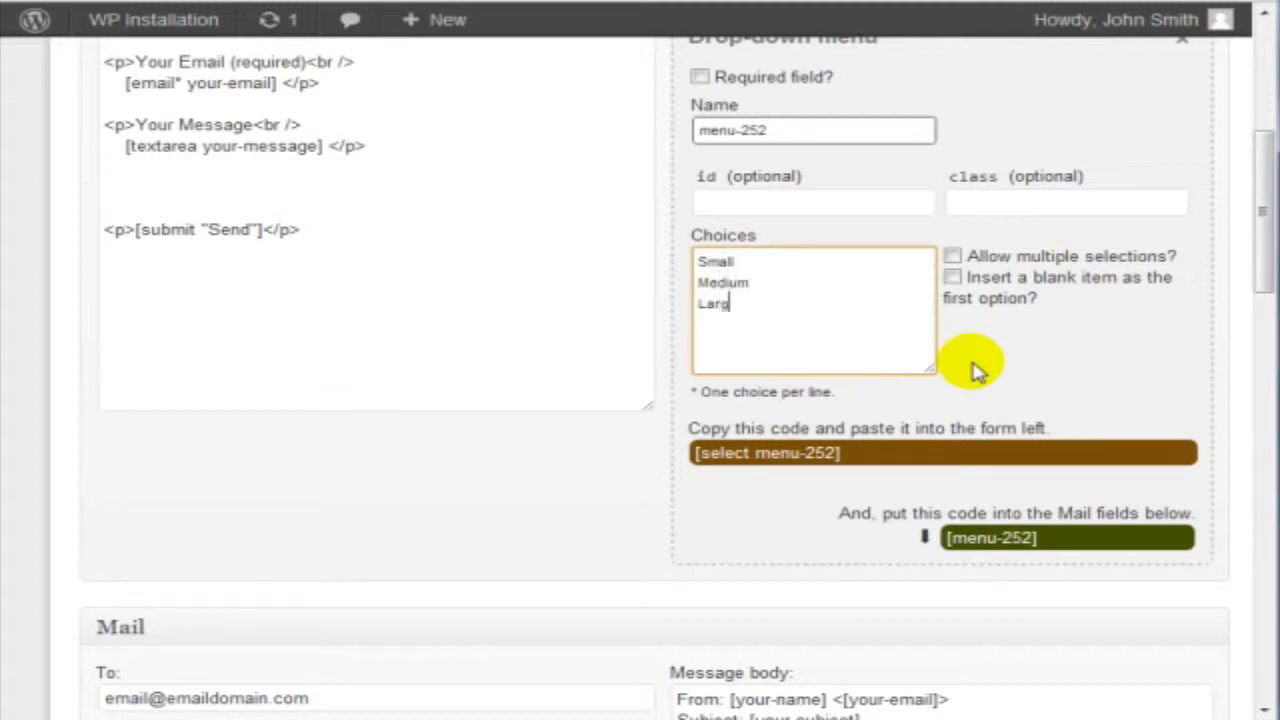
{"action": "key", "text": "Return"}
{"action": "type", "text": "X-Large"}
{"action": "key", "text": "Return"}
{"action": "type", "text": "XX-Large"}
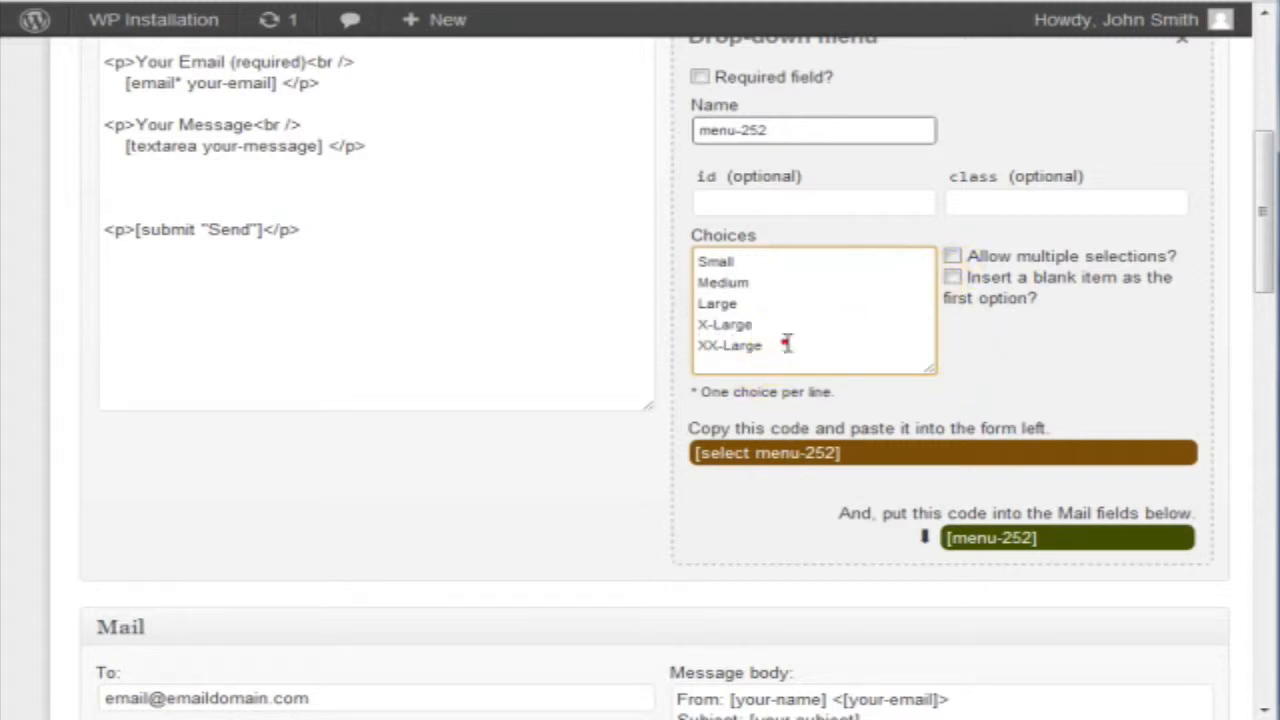
{"action": "left_click_drag", "start_coordinate": [786, 338], "coordinate": [651, 240]}
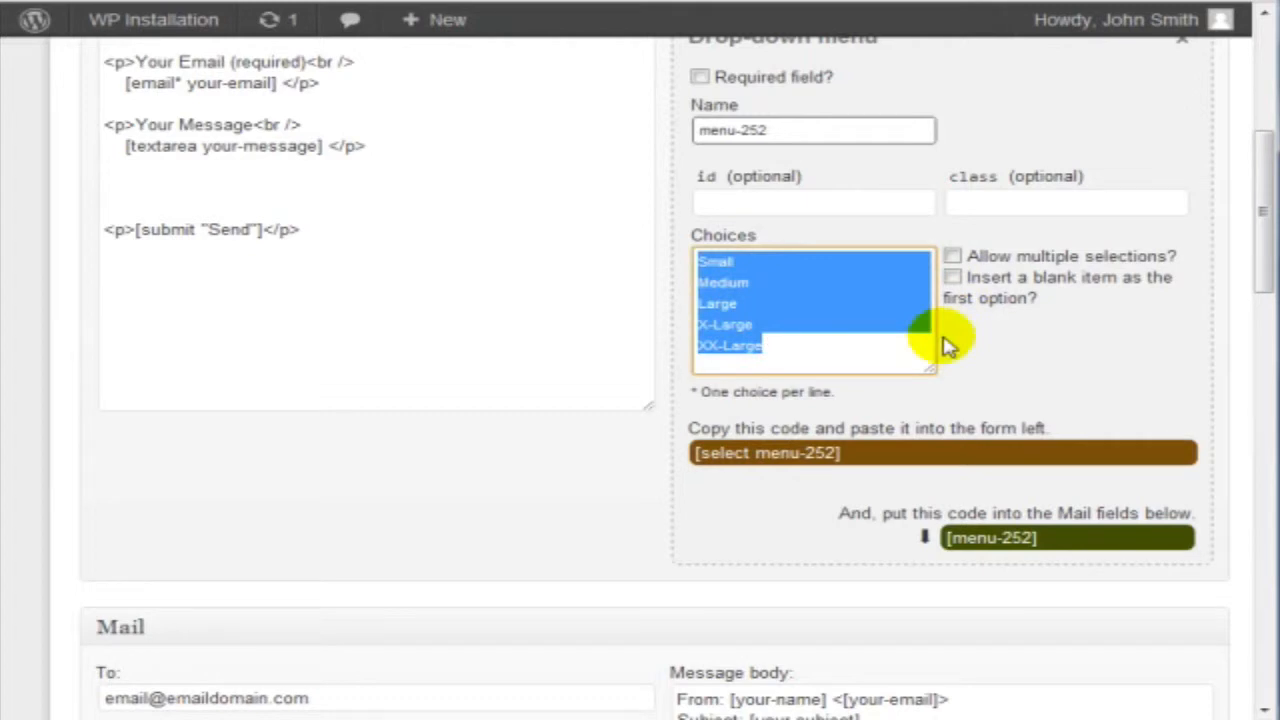
{"action": "scroll", "coordinate": [1088, 171], "scroll_direction": "up", "scroll_amount": 2}
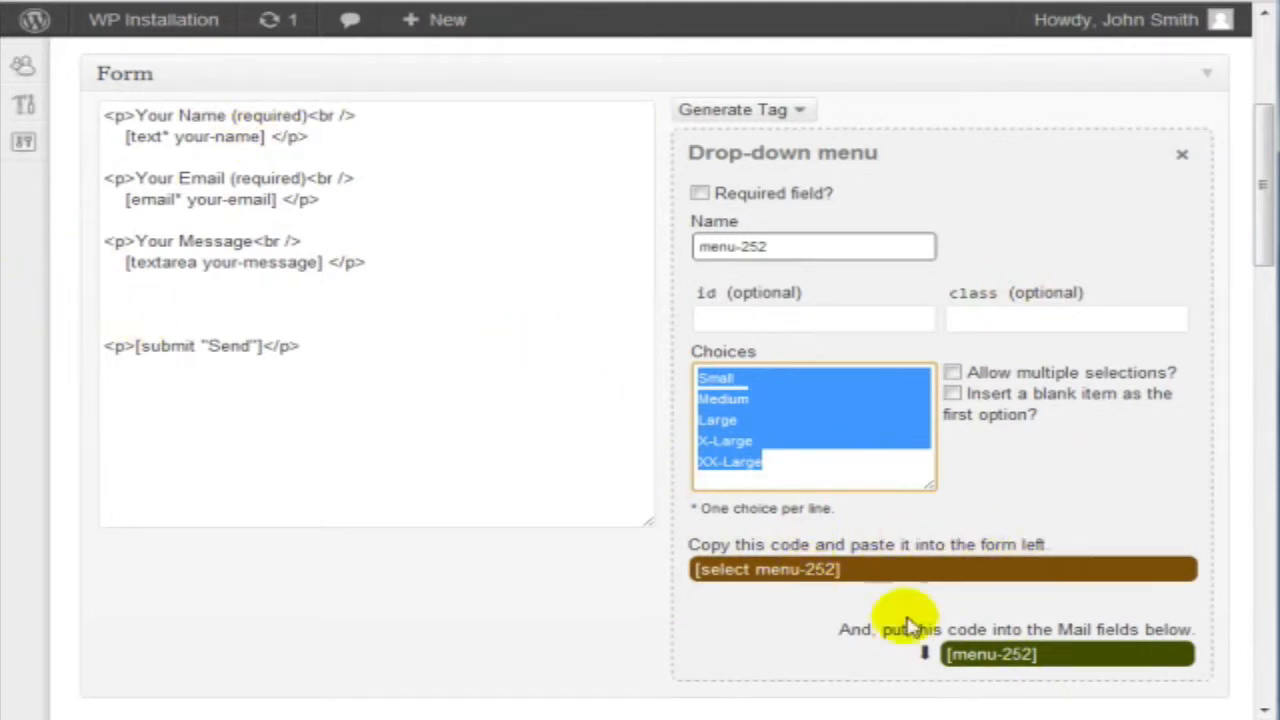
{"action": "left_click", "coordinate": [405, 257]}
Examine the paragraph tags, label, line break and field tag that make up the Your Name block in the form template
{"action": "mouse_move", "coordinate": [108, 118]}
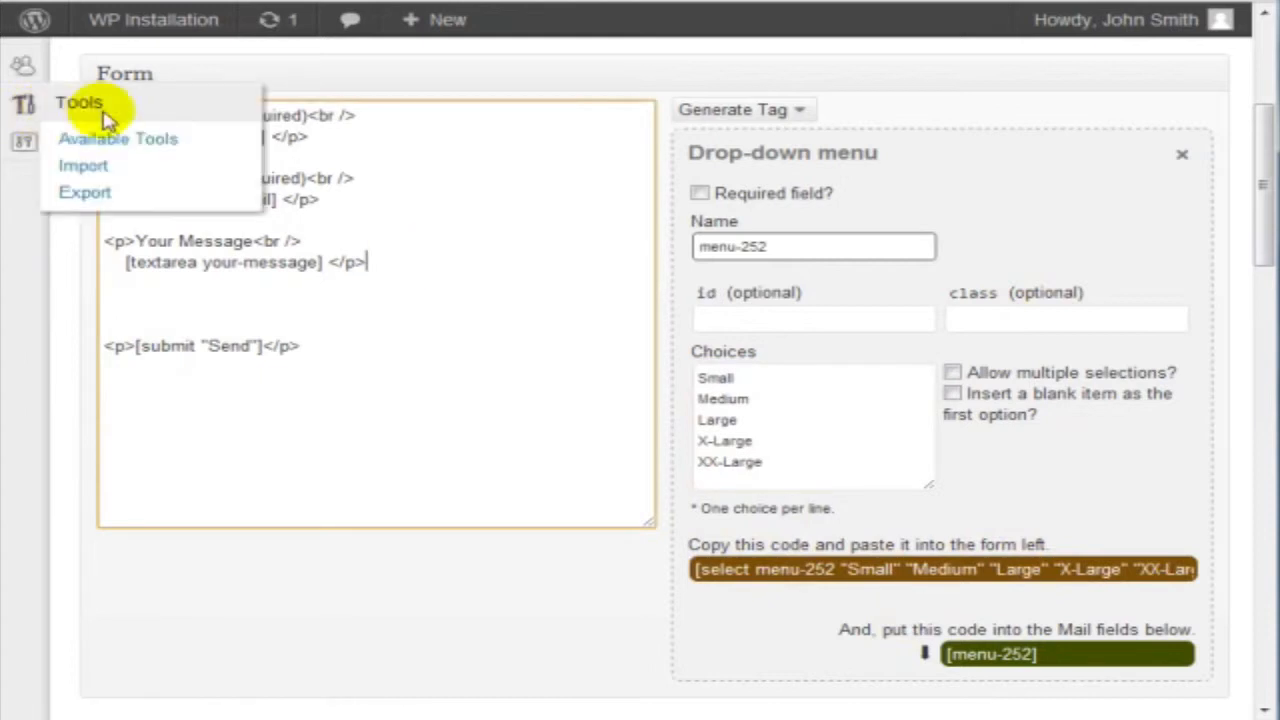
{"action": "left_click", "coordinate": [352, 114]}
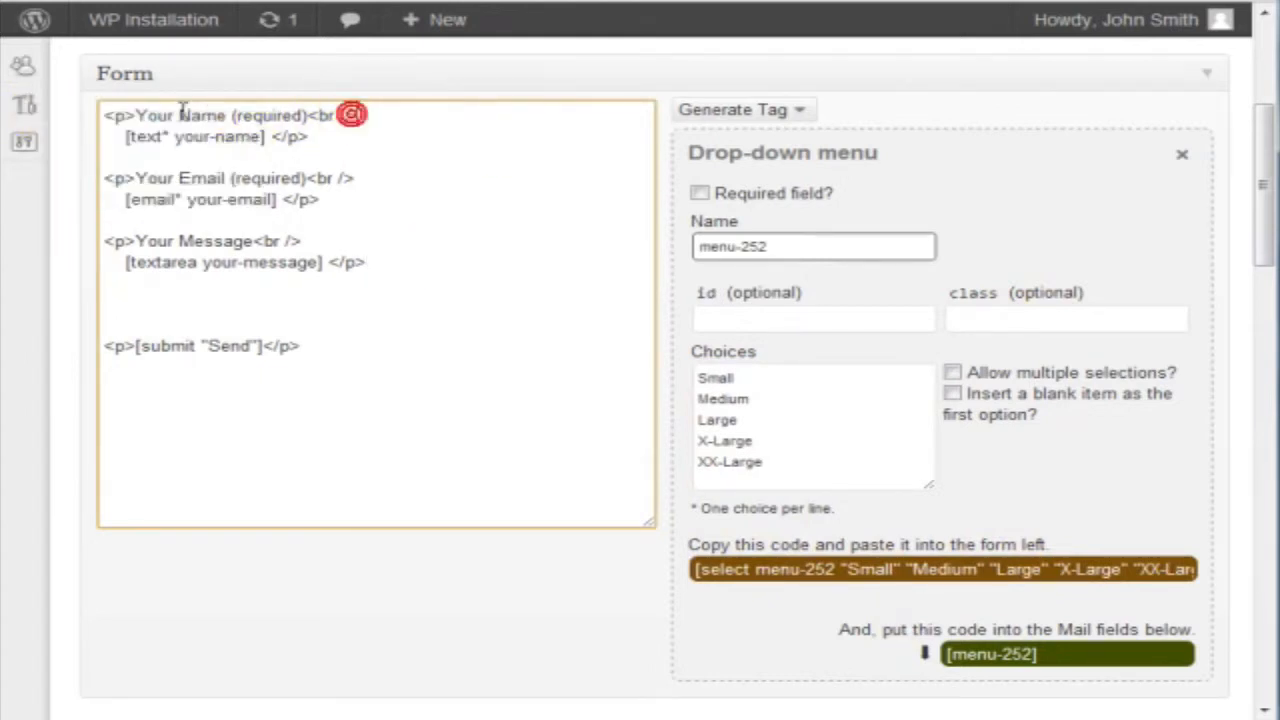
{"action": "left_click_drag", "start_coordinate": [135, 115], "coordinate": [105, 115]}
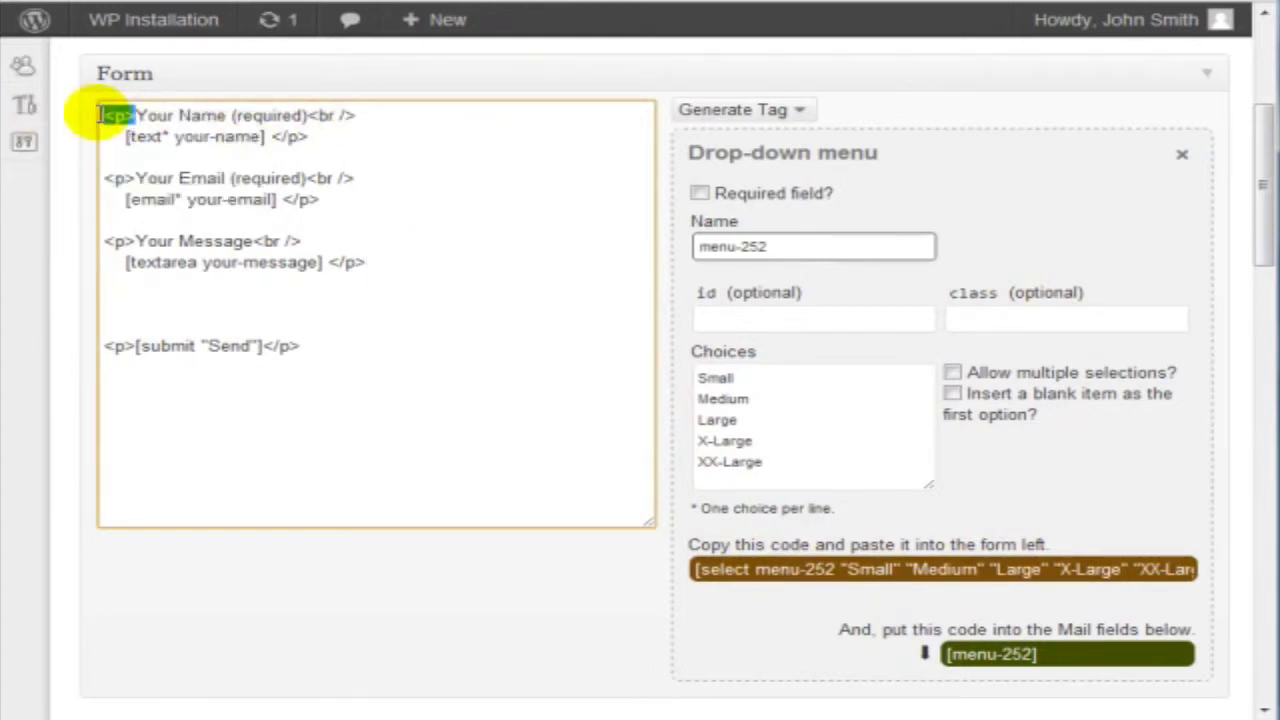
{"action": "left_click", "coordinate": [348, 117]}
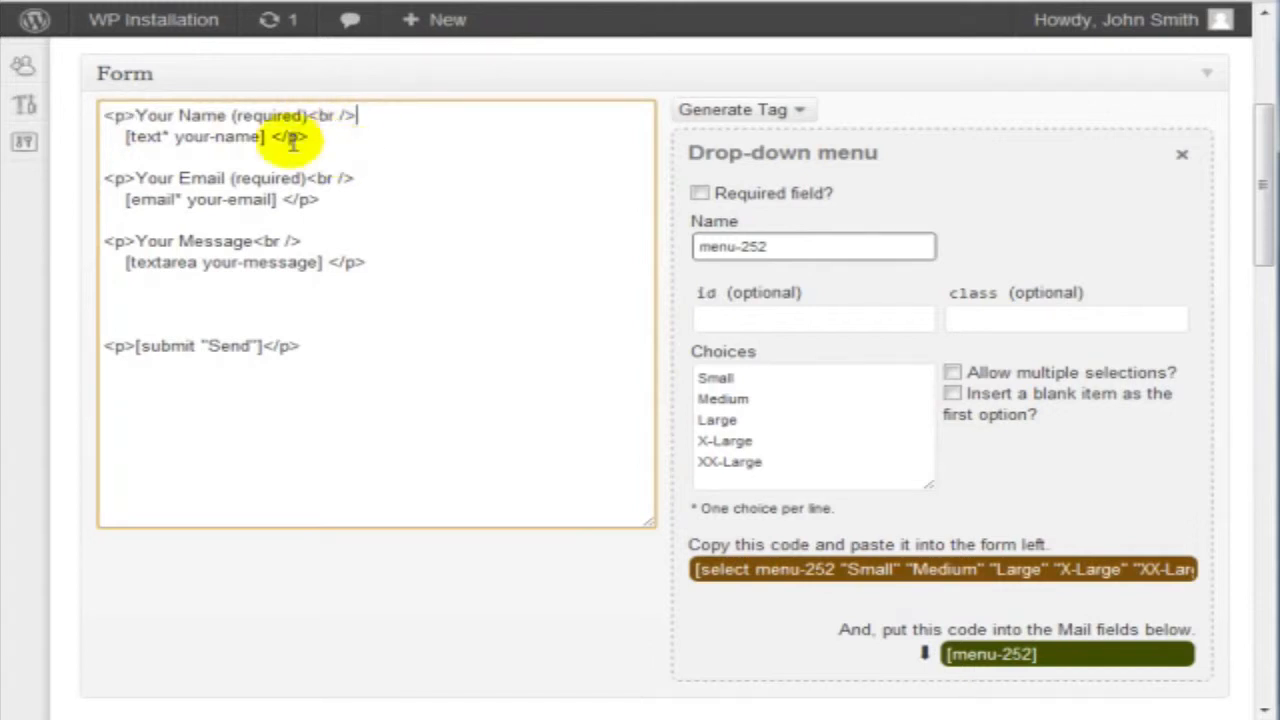
{"action": "left_click_drag", "start_coordinate": [121, 115], "coordinate": [385, 108]}
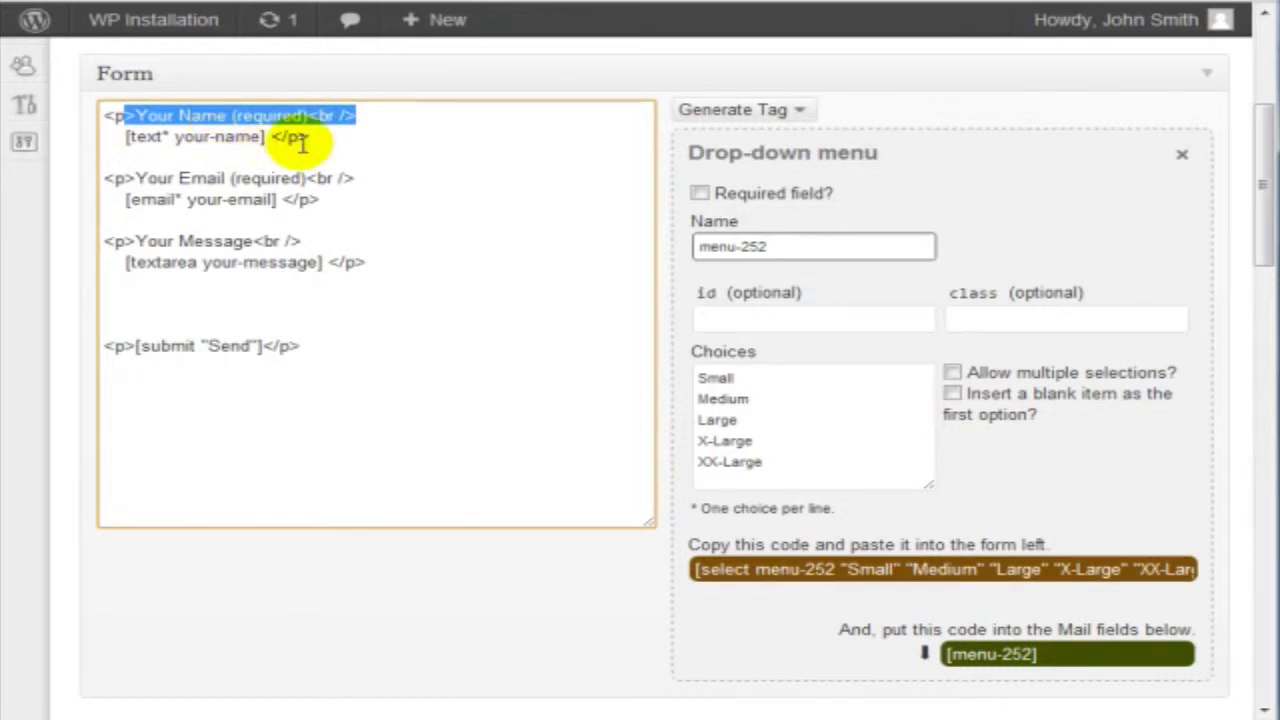
{"action": "left_click_drag", "start_coordinate": [322, 136], "coordinate": [77, 134]}
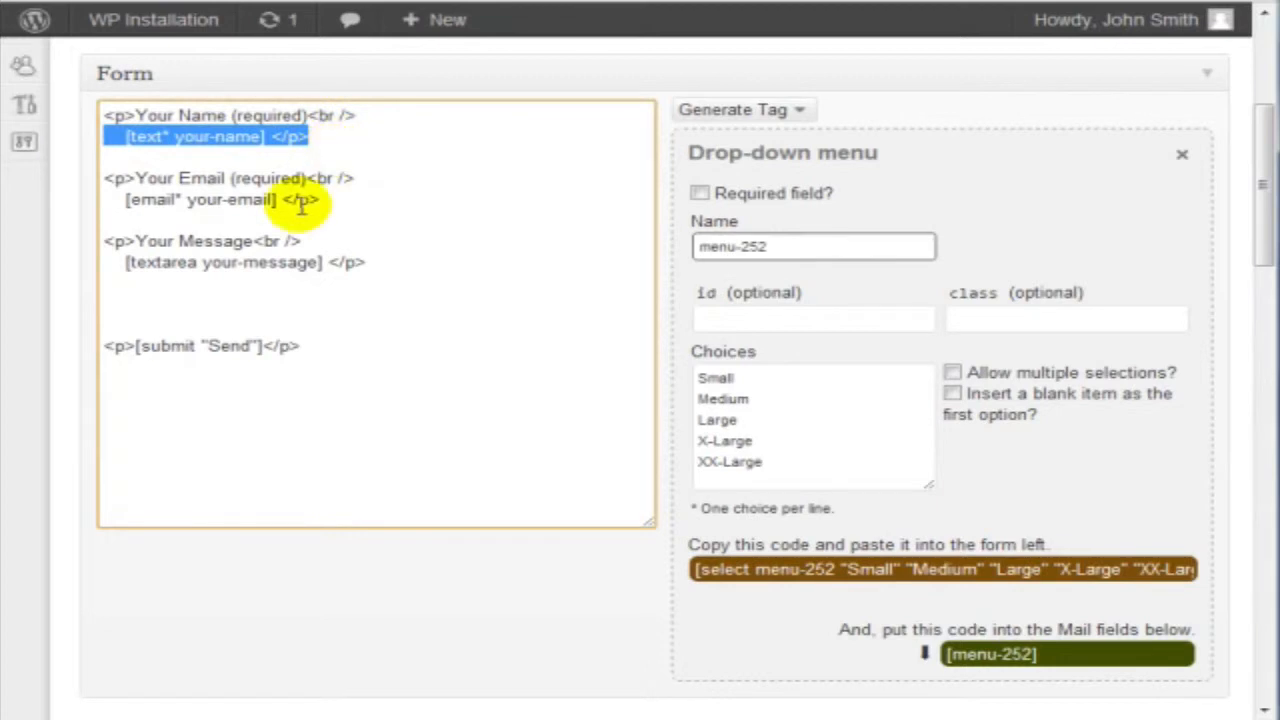
{"action": "left_click", "coordinate": [328, 138]}
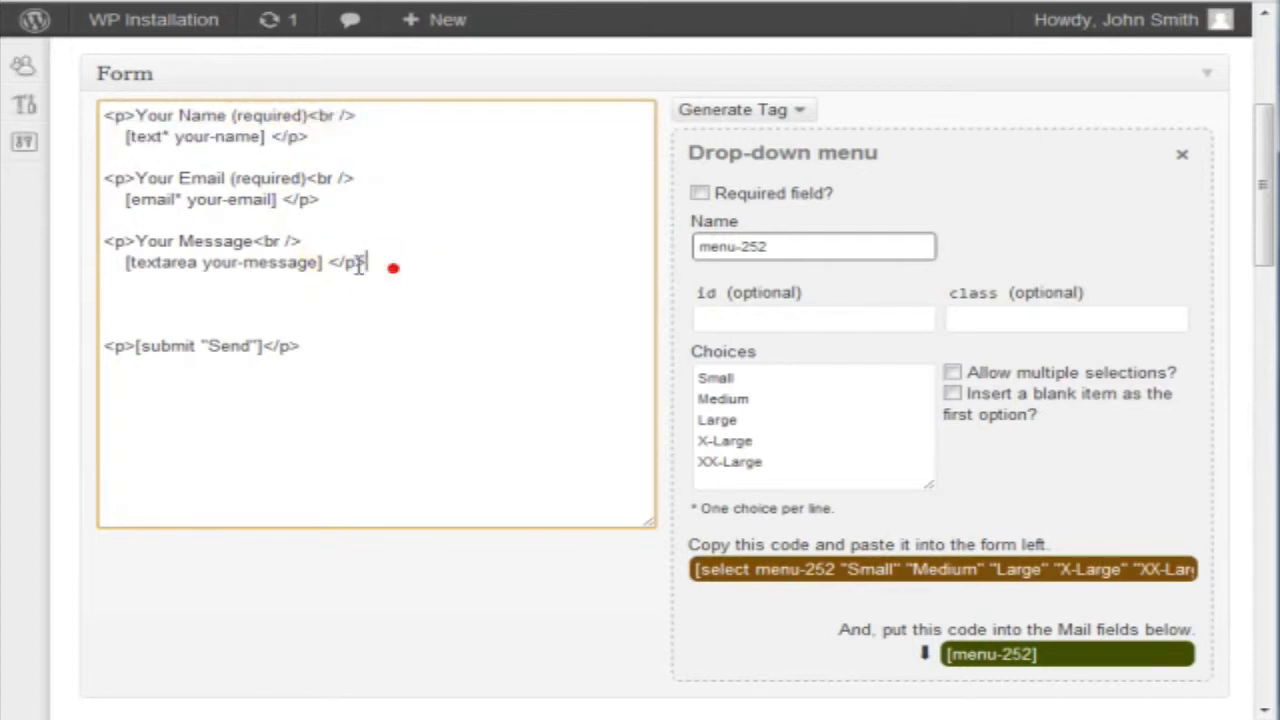
Duplicate the Your Message block directly below itself in the form template and remove one blank line after the copy
{"action": "left_click_drag", "start_coordinate": [391, 271], "coordinate": [92, 258]}
{"action": "key", "text": "ctrl+c"}
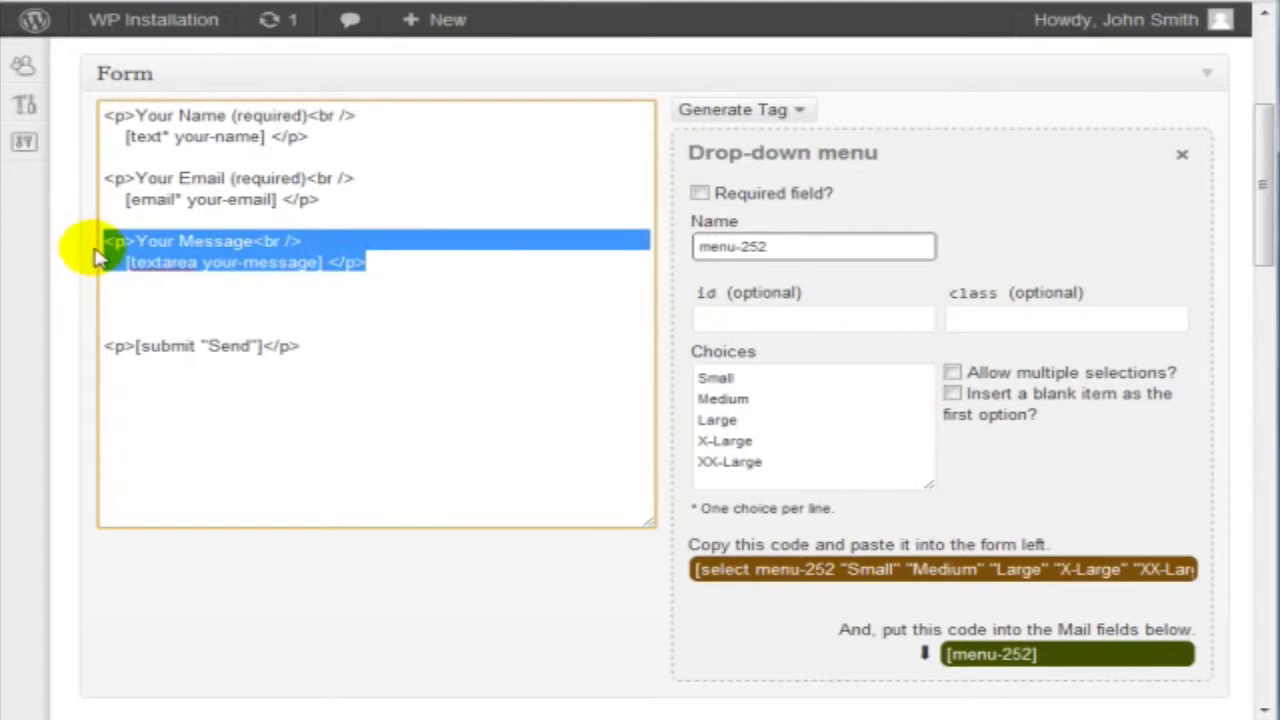
{"action": "left_click", "coordinate": [435, 265]}
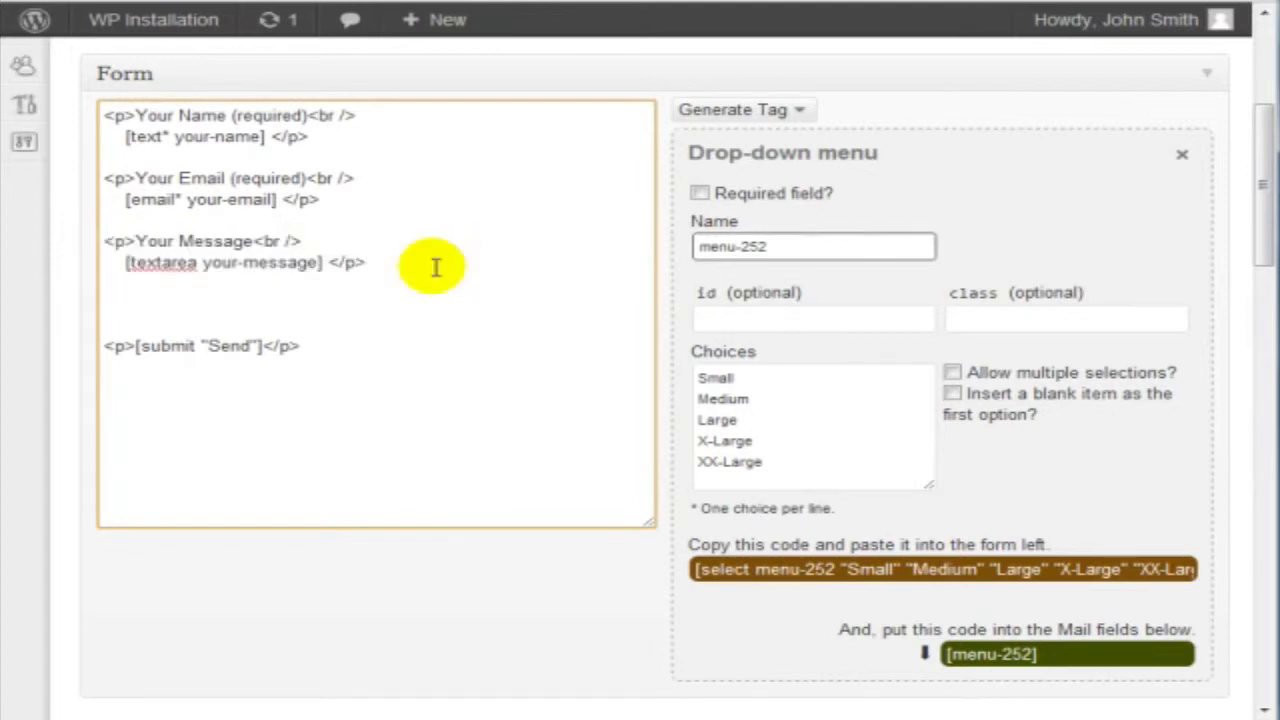
{"action": "key", "text": "Return"}
{"action": "key", "text": "Return"}
{"action": "key", "text": "ctrl+v"}
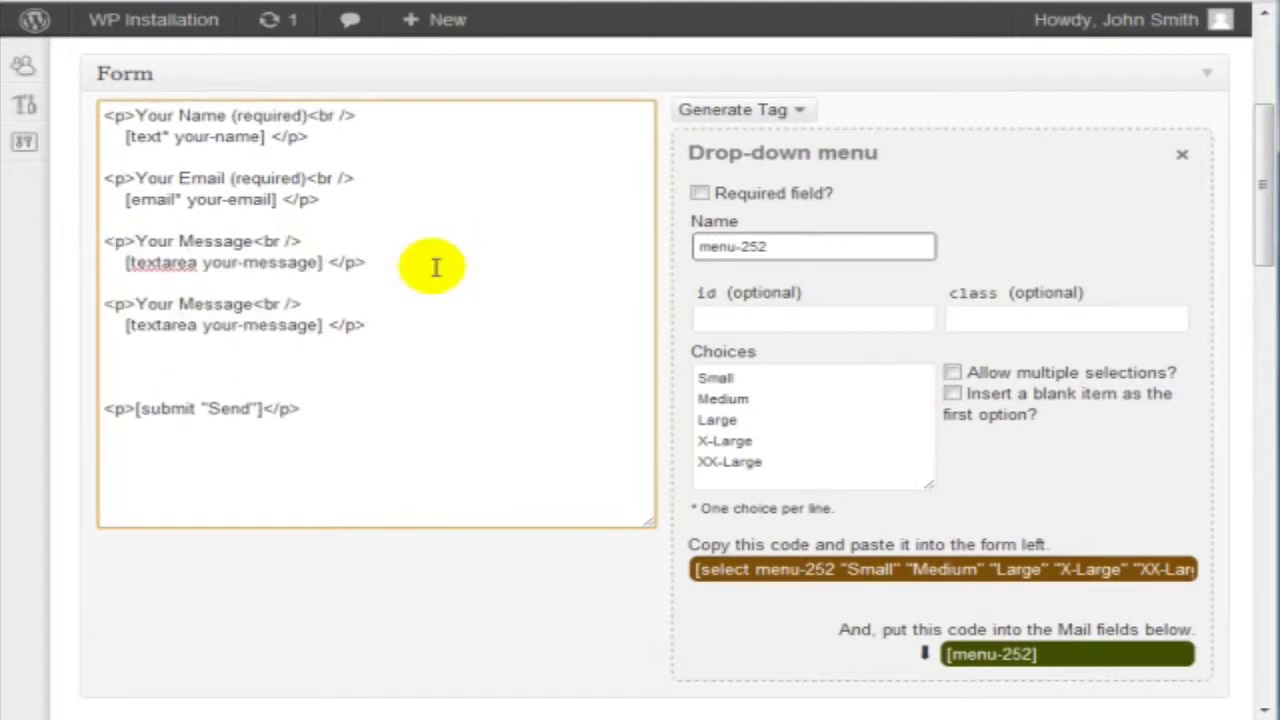
{"action": "key", "text": "Delete"}
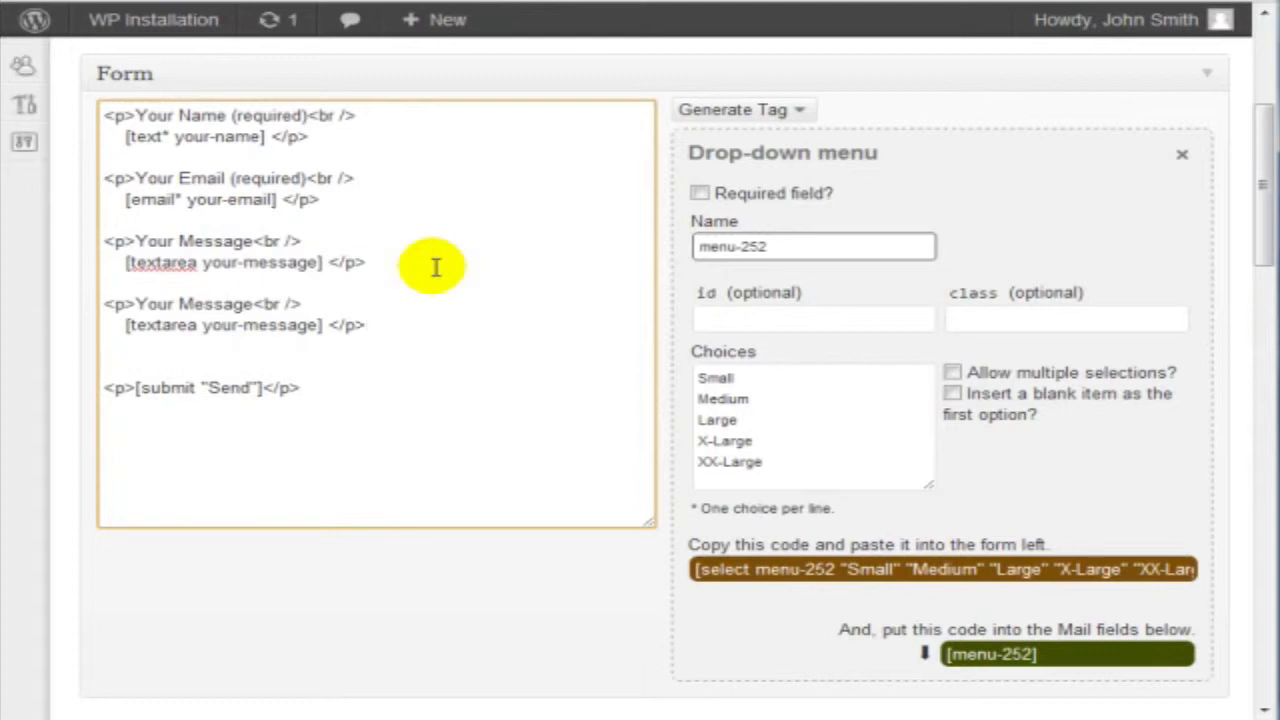
Relabel the duplicated message block "T-Shirt Size" and delete its [textarea your-message] tag
{"action": "left_click", "coordinate": [133, 301]}
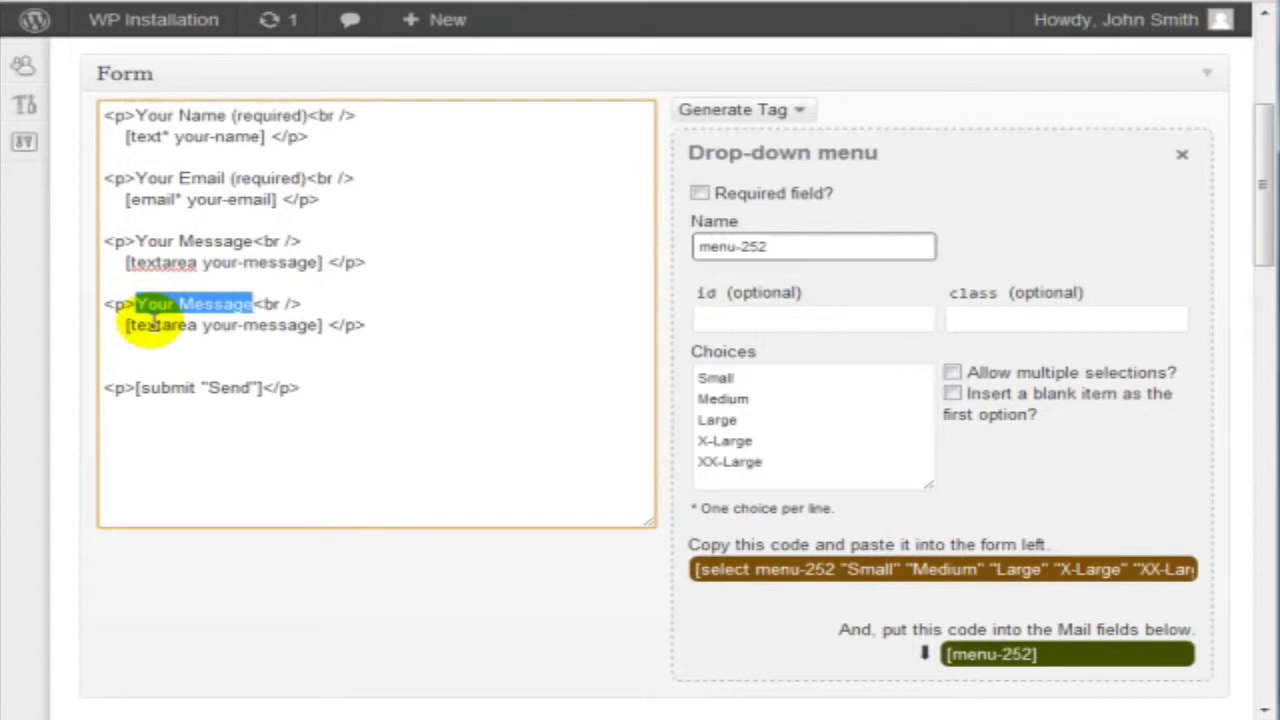
{"action": "type", "text": "T-Shirt"}
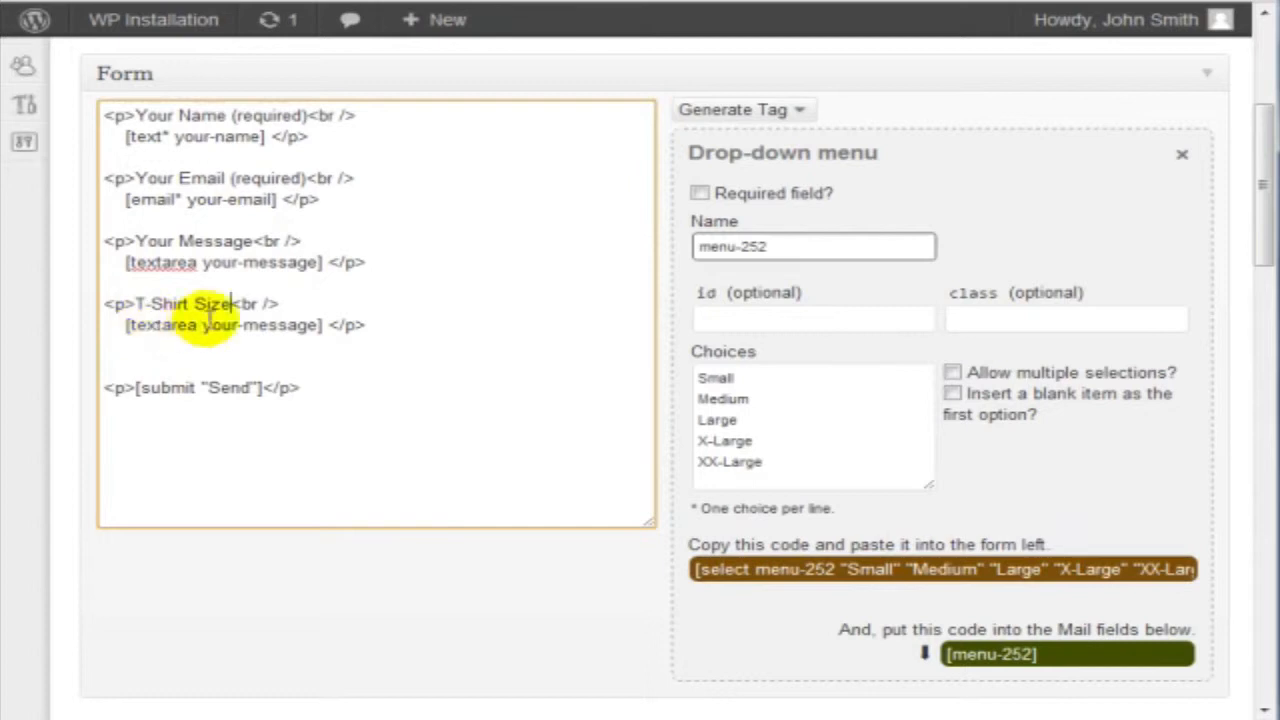
{"action": "left_click_drag", "start_coordinate": [127, 328], "coordinate": [320, 325]}
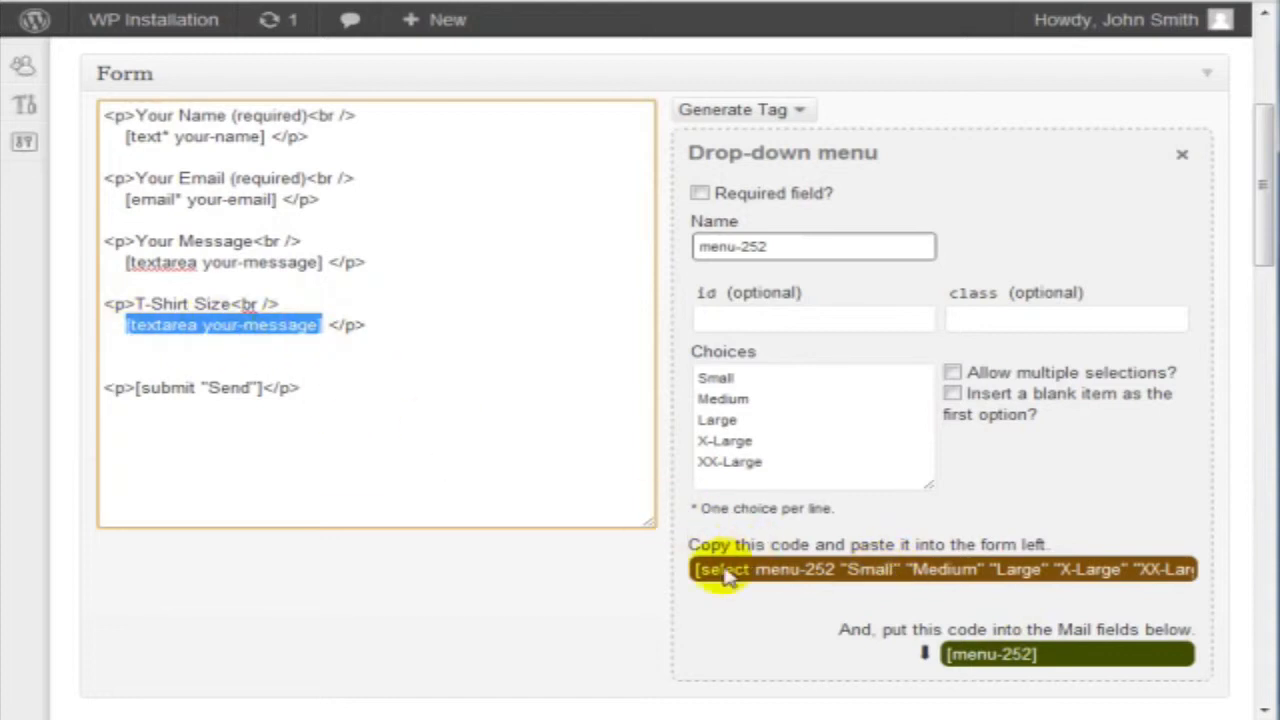
{"action": "key", "text": "Delete"}
Copy the generated select menu-252 code and paste it before the closing paragraph tag of the T-Shirt Size block
{"action": "left_click", "coordinate": [997, 585]}
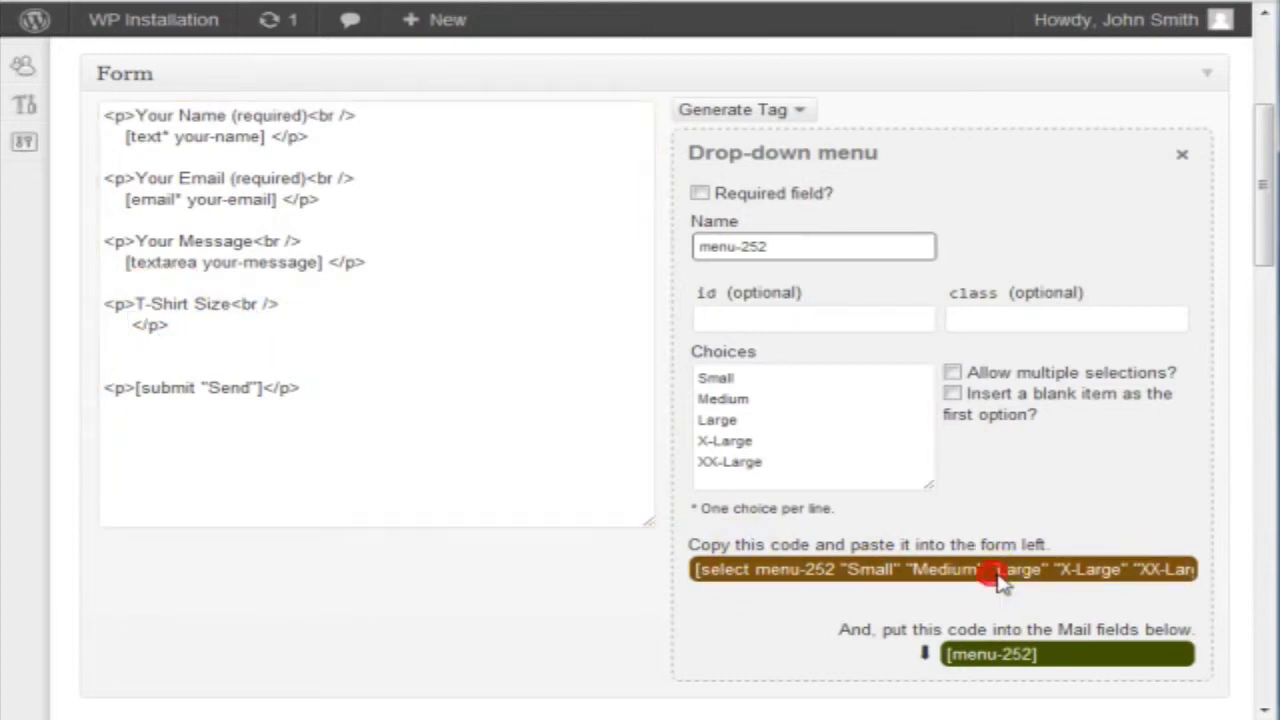
{"action": "right_click", "coordinate": [1003, 568]}
{"action": "left_click", "coordinate": [924, 568]}
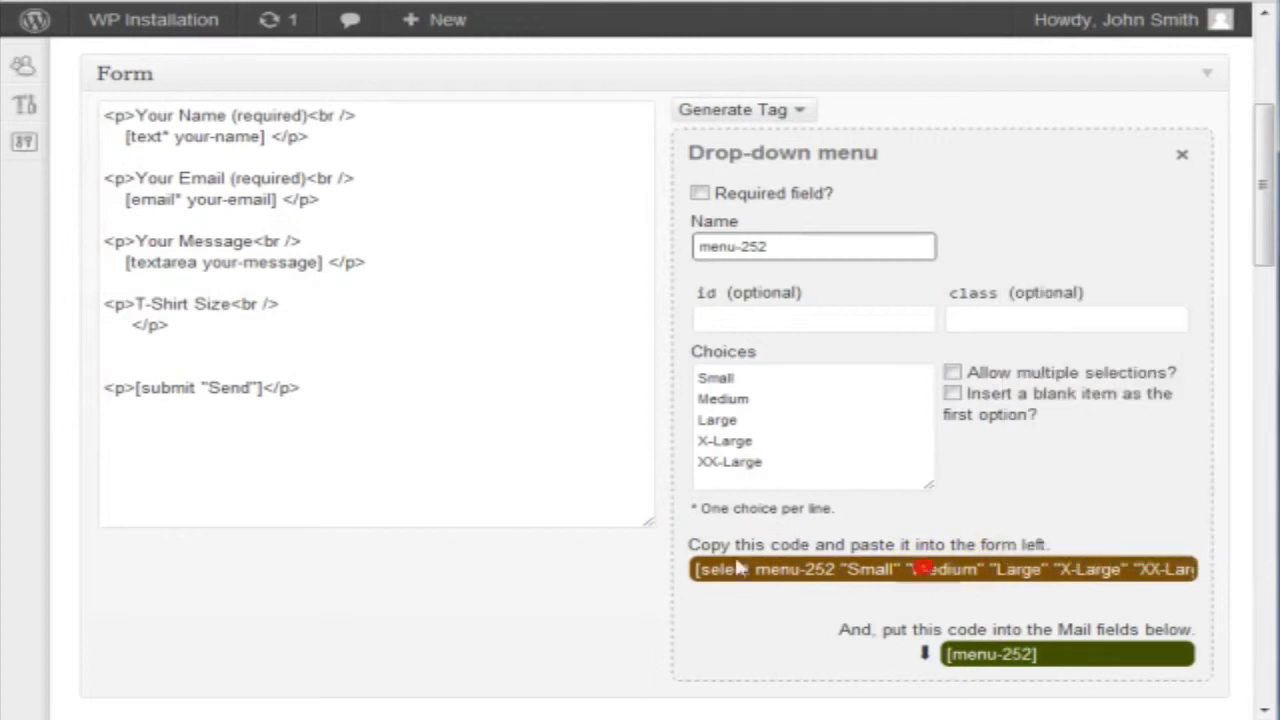
{"action": "left_click_drag", "start_coordinate": [691, 569], "coordinate": [774, 571]}
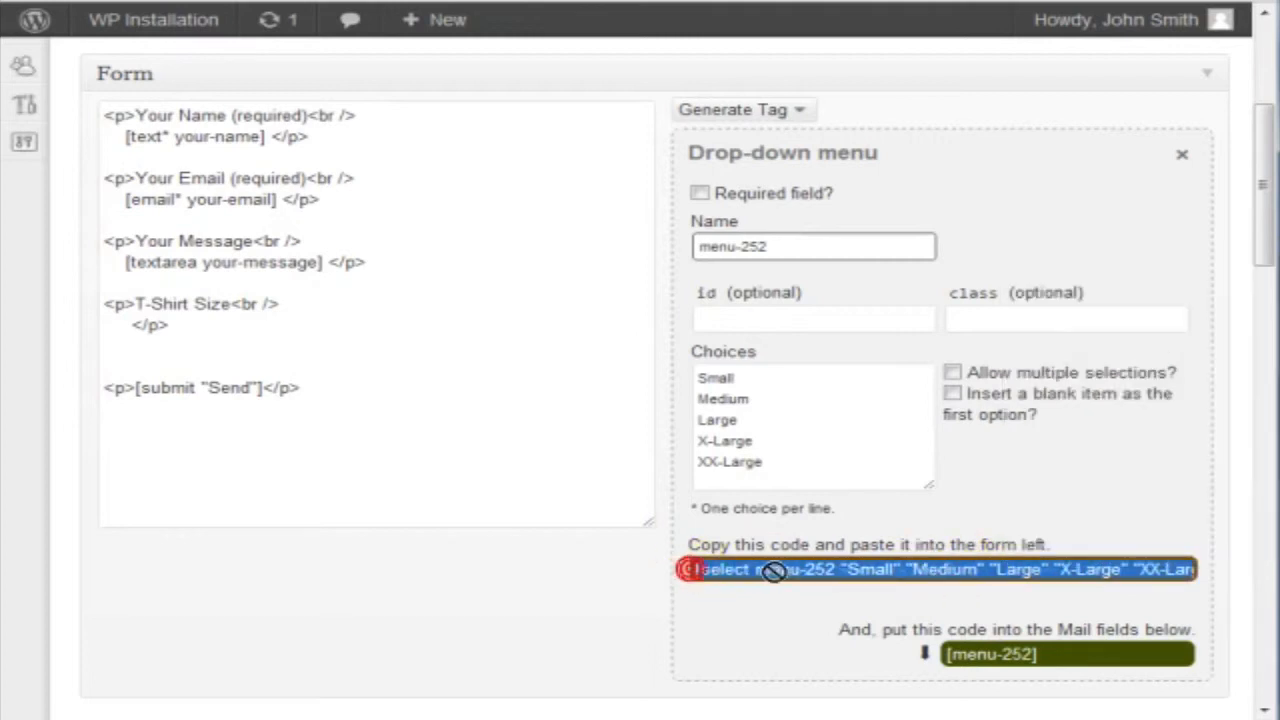
{"action": "right_click", "coordinate": [985, 577]}
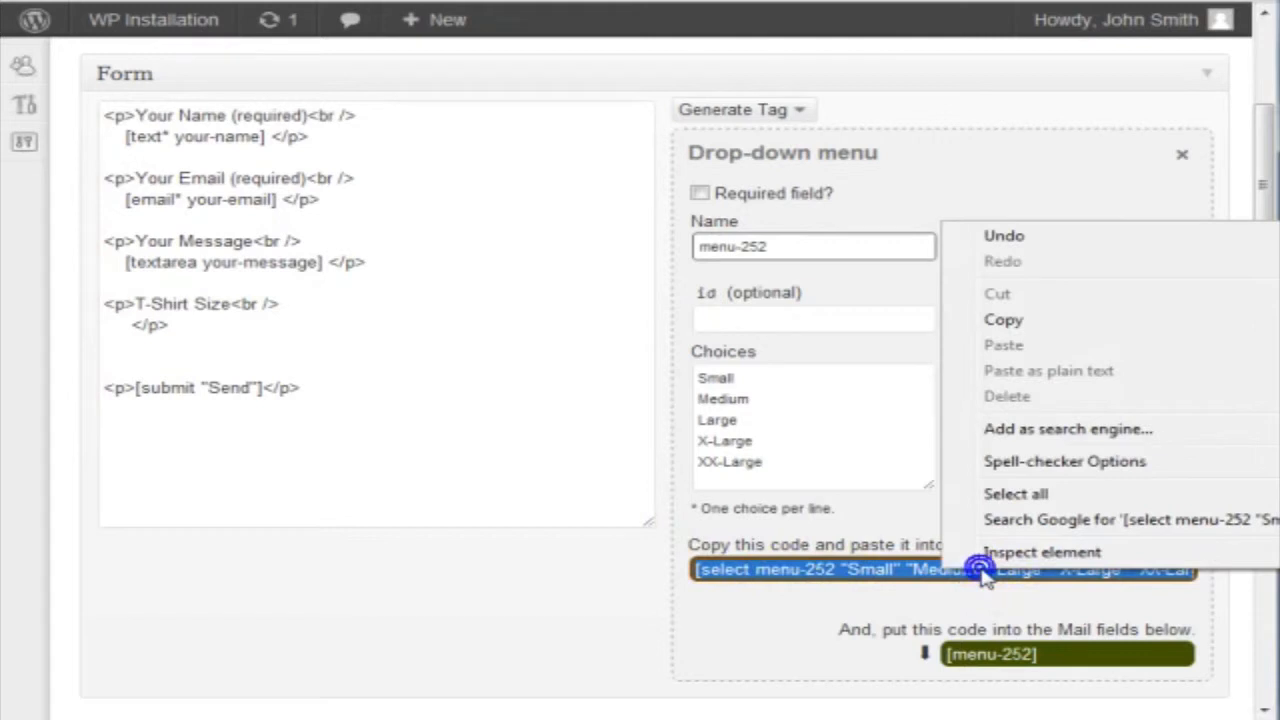
{"action": "left_click", "coordinate": [1050, 323]}
{"action": "left_click", "coordinate": [122, 324]}
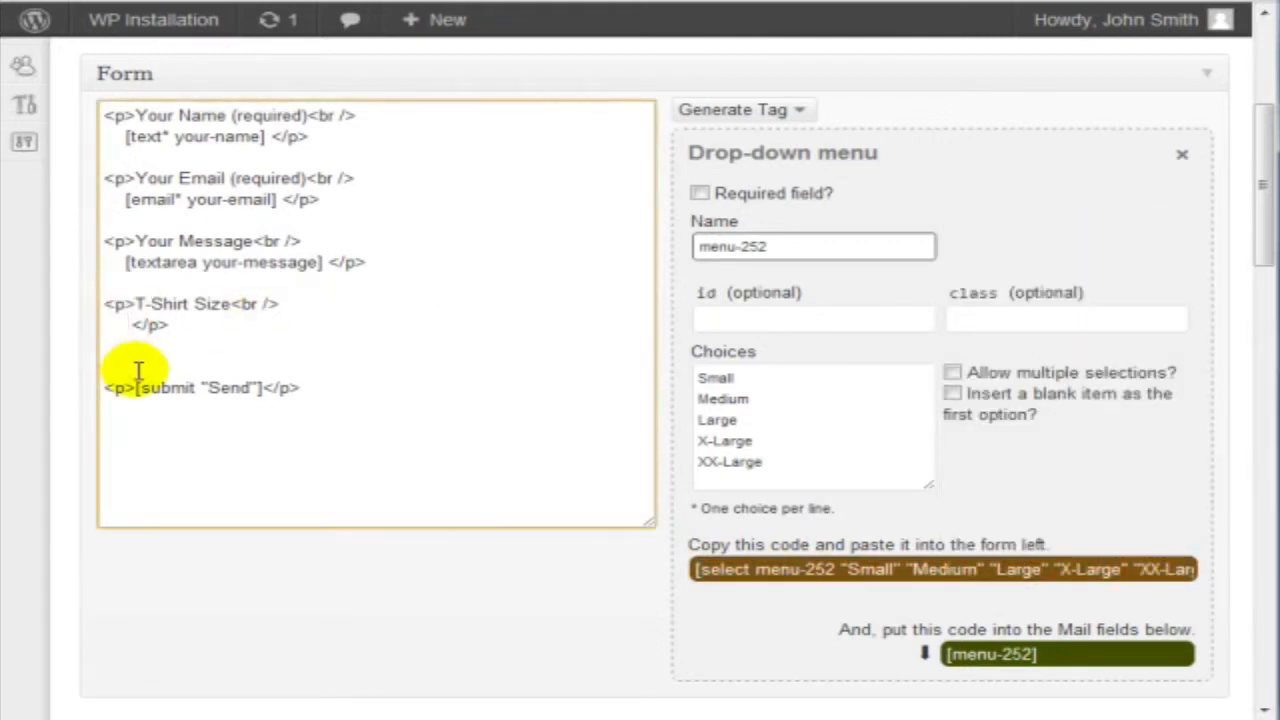
{"action": "key", "text": "ctrl+v"}
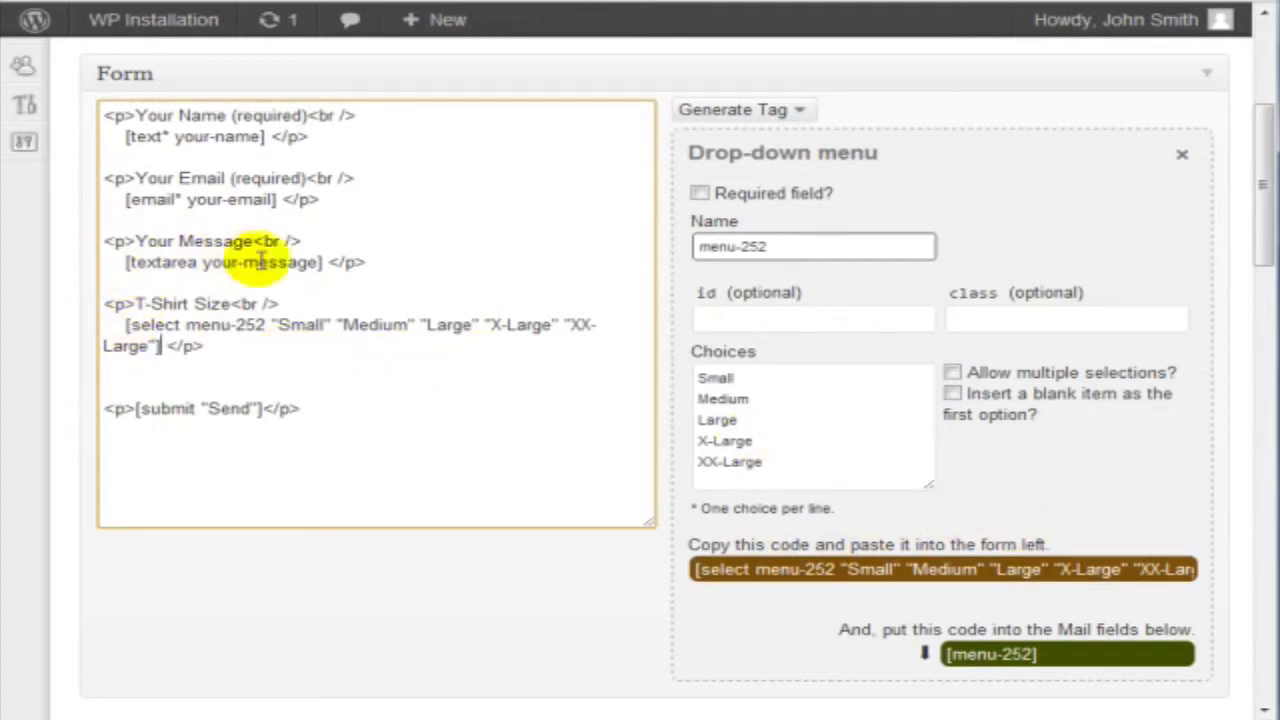
Check the T-Shirt Size block's label and select tag, and delete the extra blank line above the submit button
{"action": "left_click_drag", "start_coordinate": [285, 348], "coordinate": [110, 306]}
{"action": "left_click", "coordinate": [143, 377]}
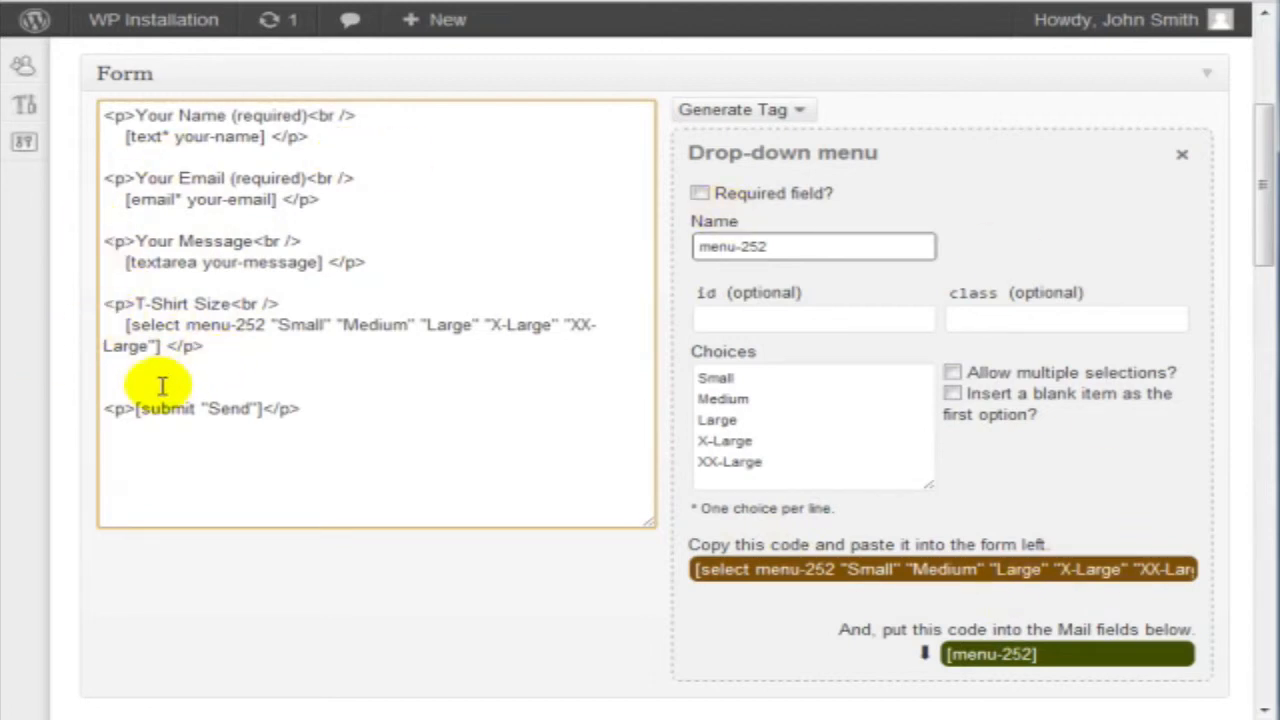
{"action": "left_click_drag", "start_coordinate": [151, 303], "coordinate": [251, 300]}
{"action": "left_click", "coordinate": [126, 324]}
{"action": "left_click_drag", "start_coordinate": [126, 324], "coordinate": [160, 346]}
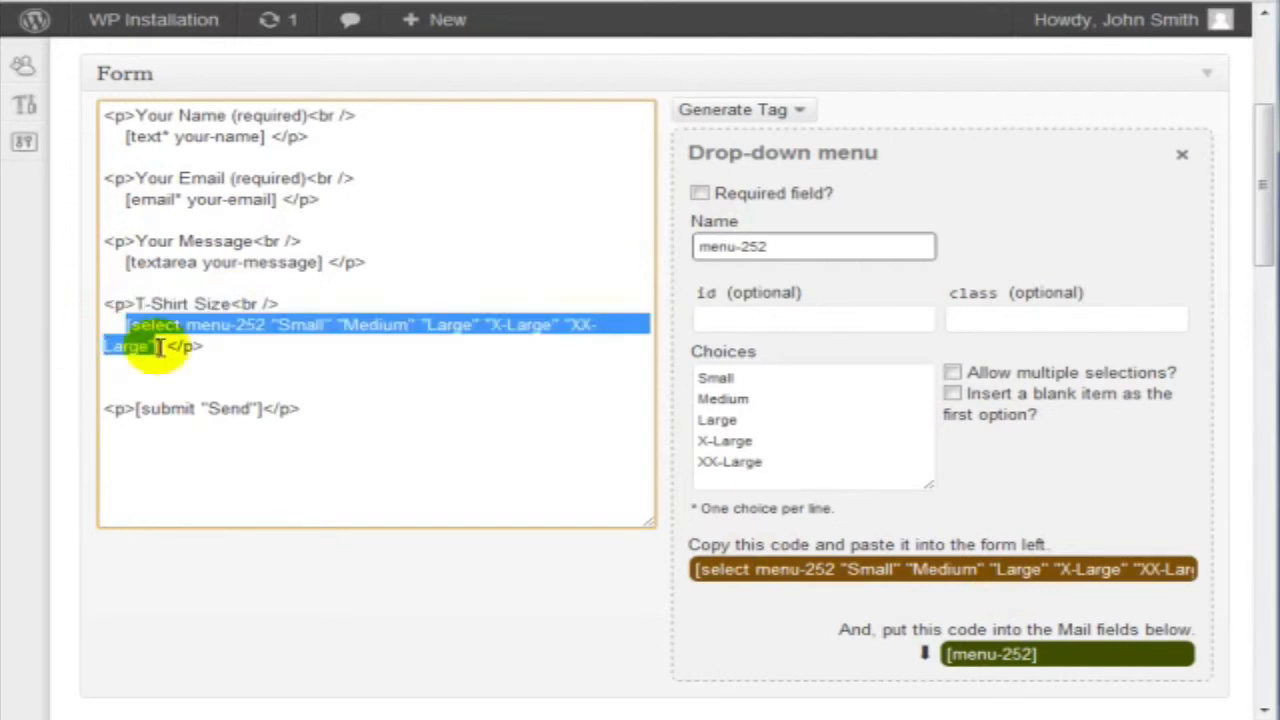
{"action": "left_click", "coordinate": [413, 385]}
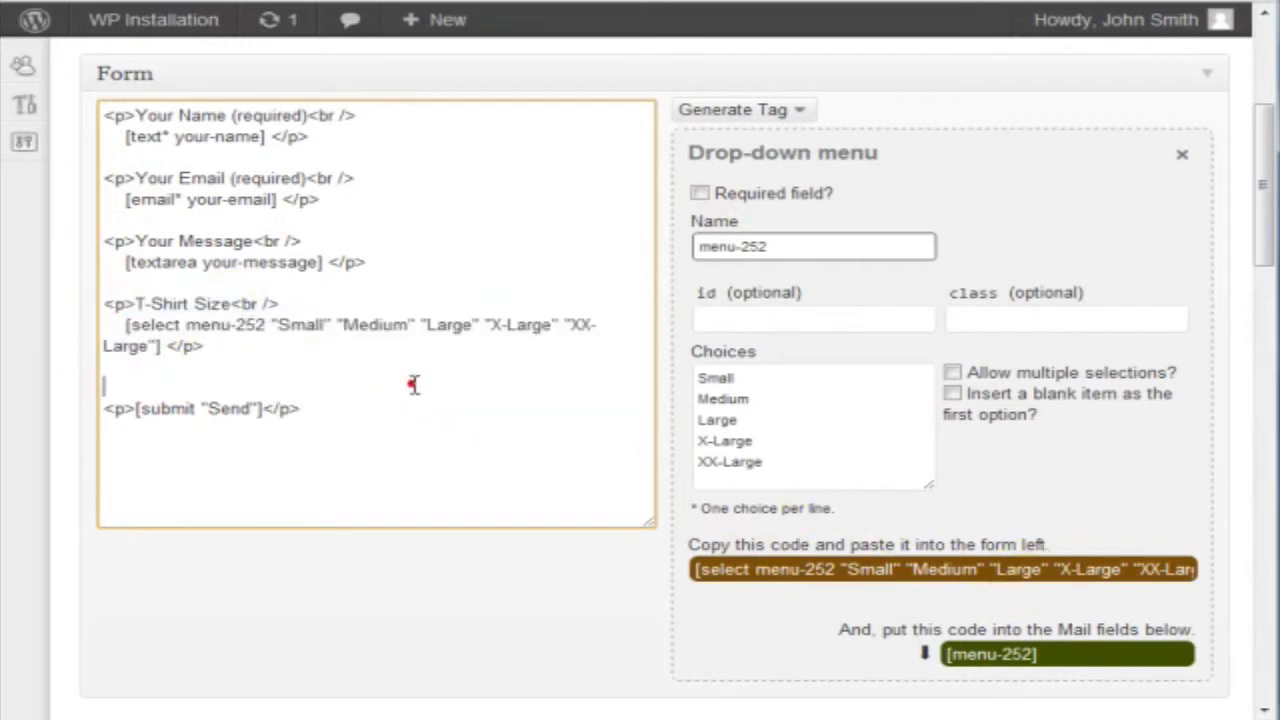
{"action": "left_click", "coordinate": [413, 385]}
{"action": "key", "text": "Delete"}
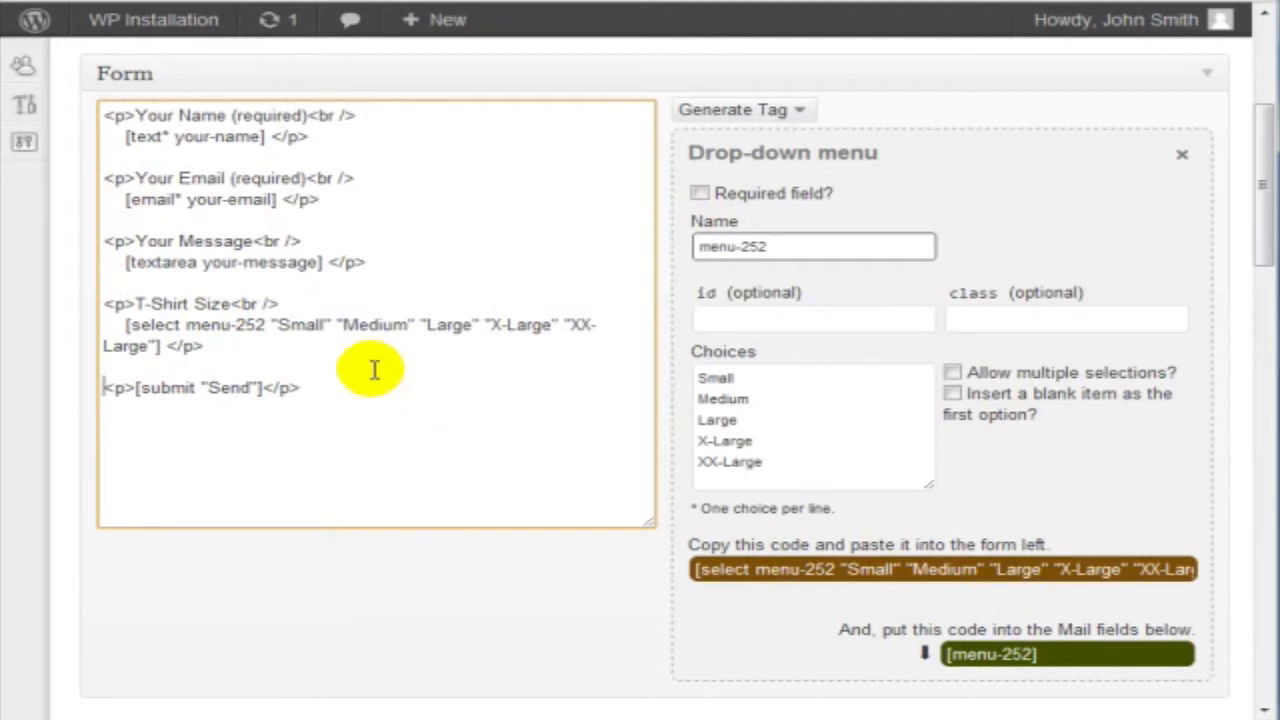
Copy the drop-down menu's generated mail code [menu-252] for use in the Mail settings
{"action": "scroll", "coordinate": [846, 406], "scroll_direction": "down", "scroll_amount": 3}
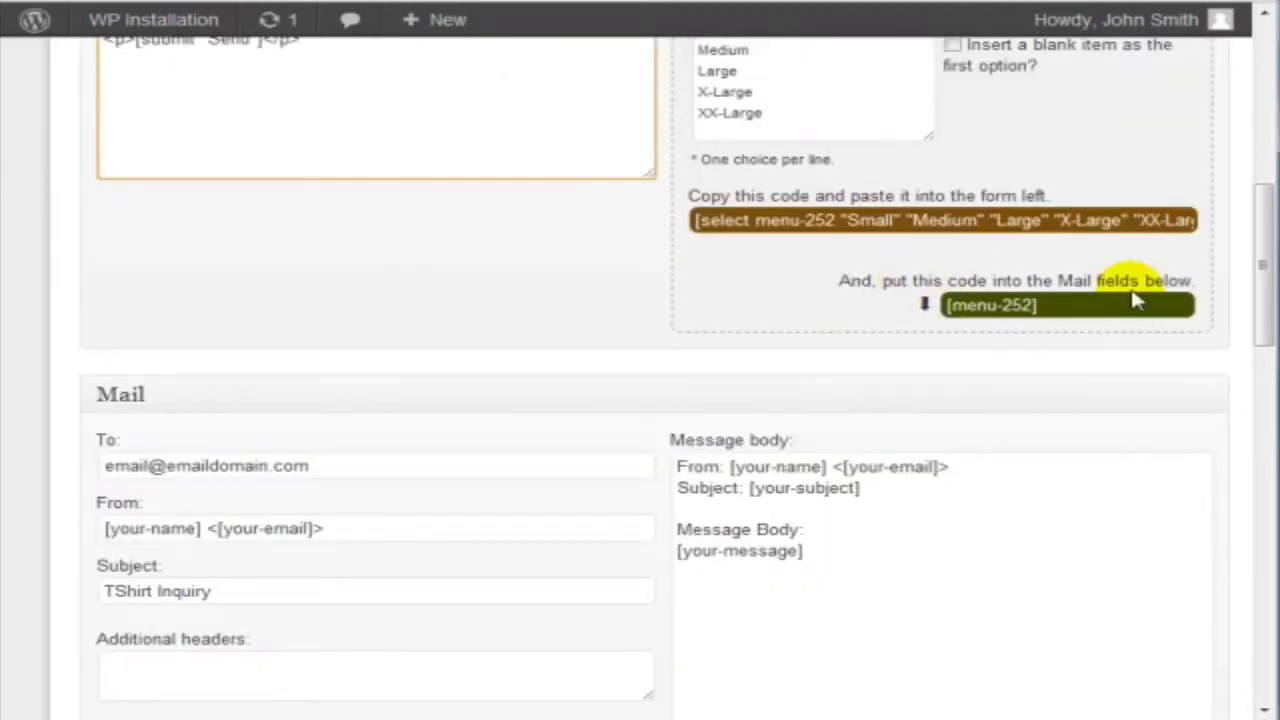
{"action": "scroll", "coordinate": [1090, 290], "scroll_direction": "down", "scroll_amount": 1}
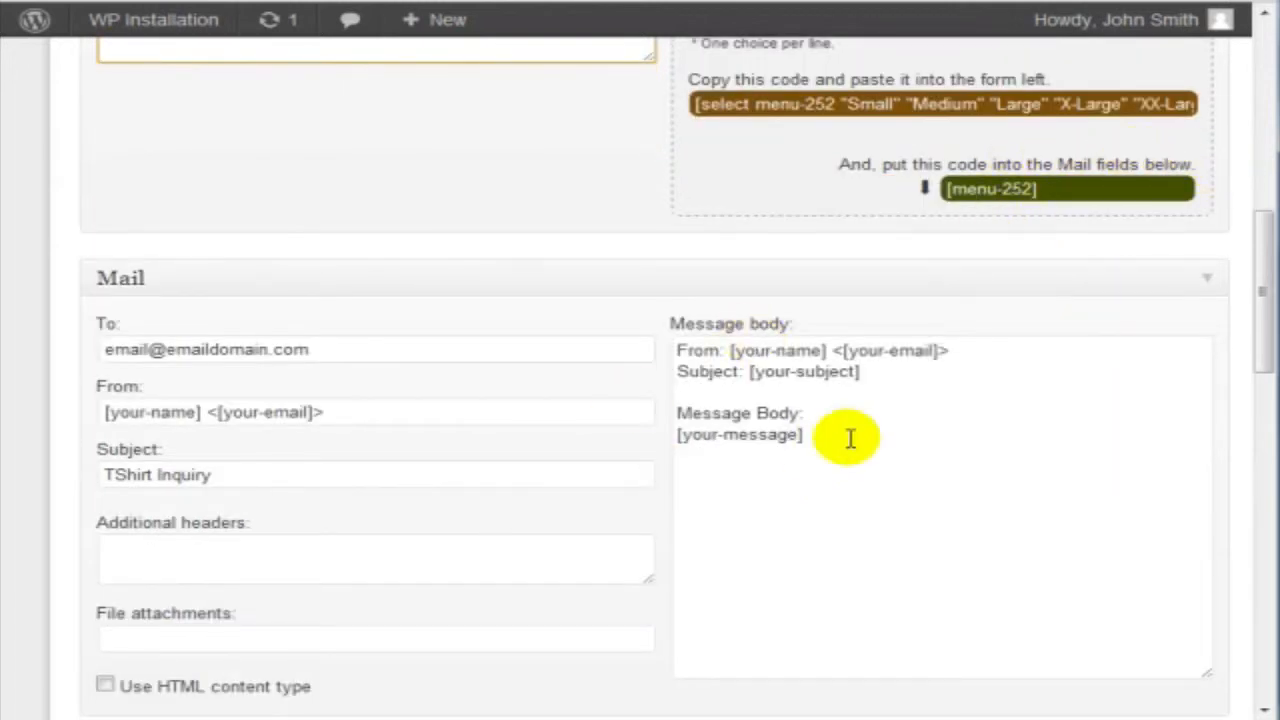
{"action": "left_click", "coordinate": [1070, 192]}
{"action": "left_click_drag", "start_coordinate": [1045, 192], "coordinate": [945, 190]}
{"action": "right_click", "coordinate": [955, 190]}
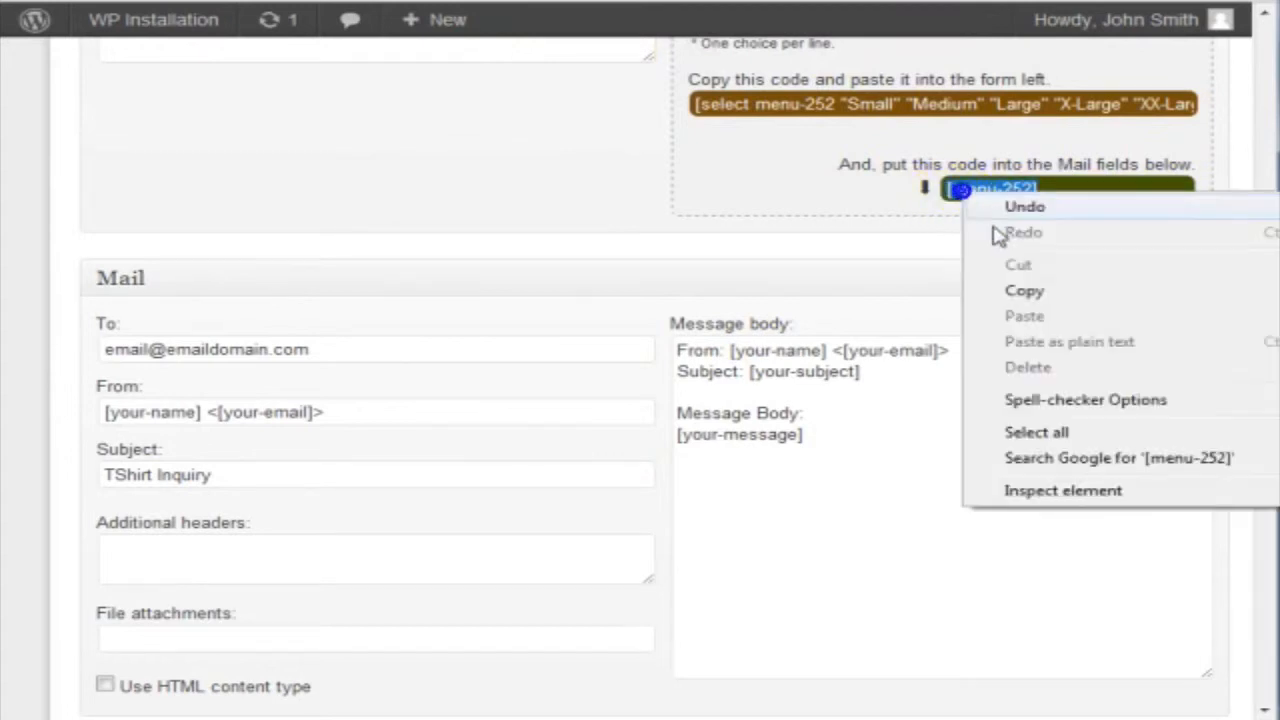
{"action": "left_click", "coordinate": [1024, 288]}
Compare the form template's fields with the placeholders used in the Mail settings and message body
{"action": "scroll", "coordinate": [825, 445], "scroll_direction": "up", "scroll_amount": 3}
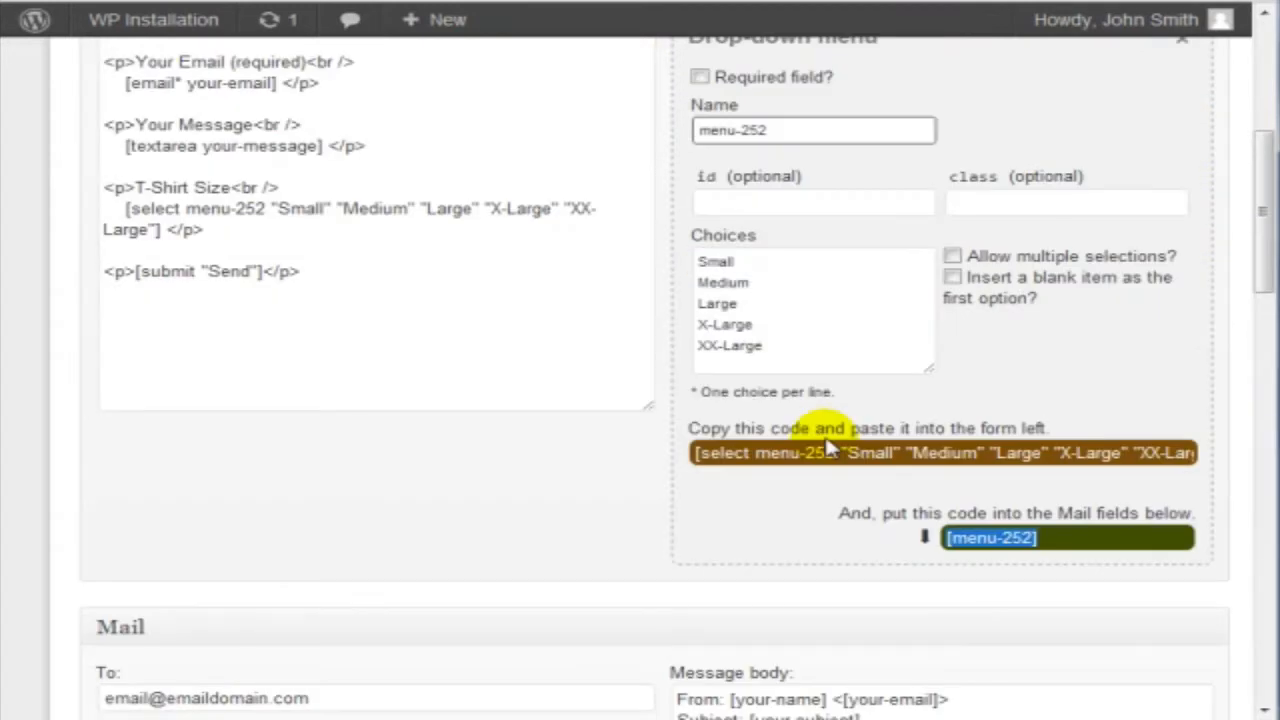
{"action": "scroll", "coordinate": [826, 450], "scroll_direction": "down", "scroll_amount": 3}
{"action": "scroll", "coordinate": [808, 440], "scroll_direction": "up", "scroll_amount": 1}
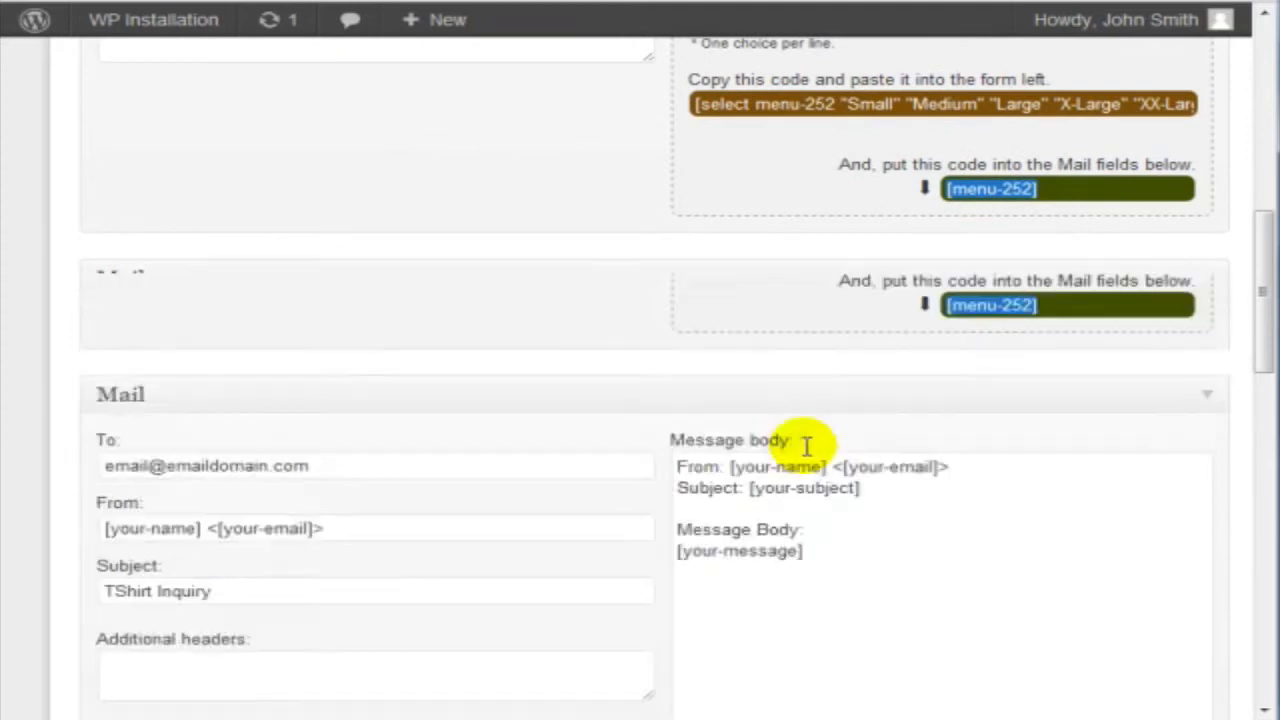
{"action": "scroll", "coordinate": [806, 445], "scroll_direction": "up", "scroll_amount": 3}
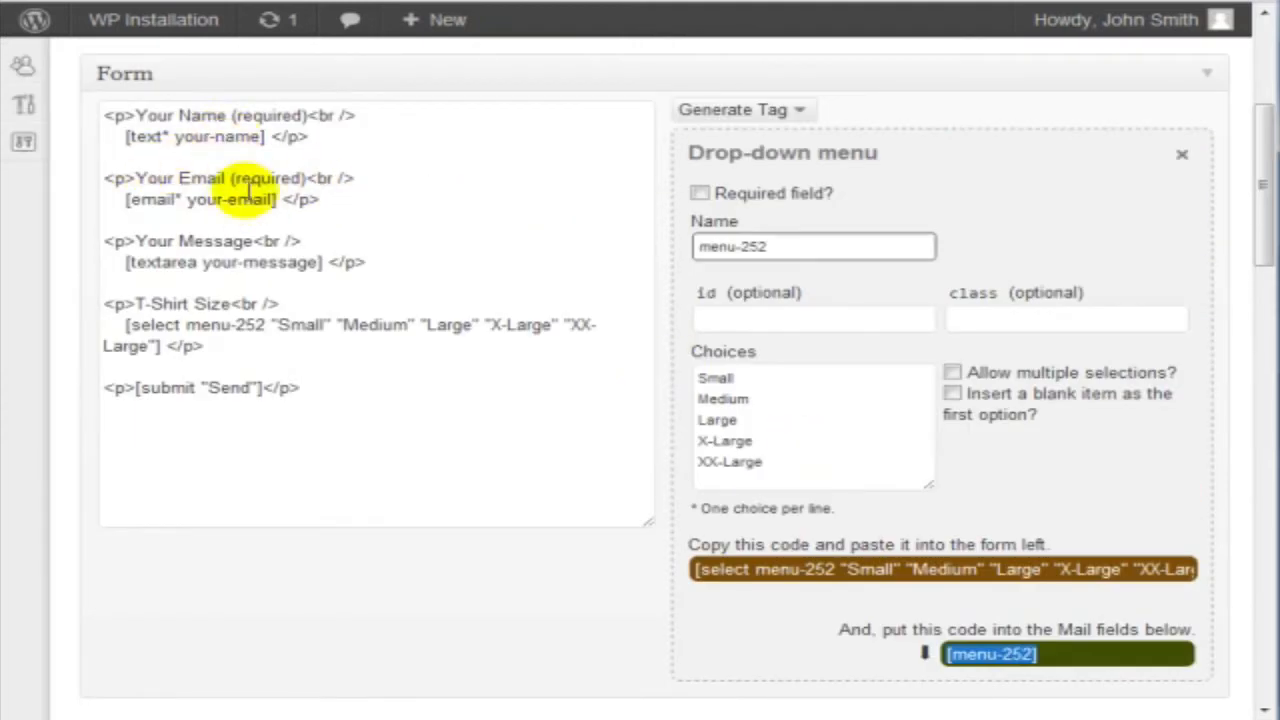
{"action": "scroll", "coordinate": [249, 190], "scroll_direction": "down", "scroll_amount": 3}
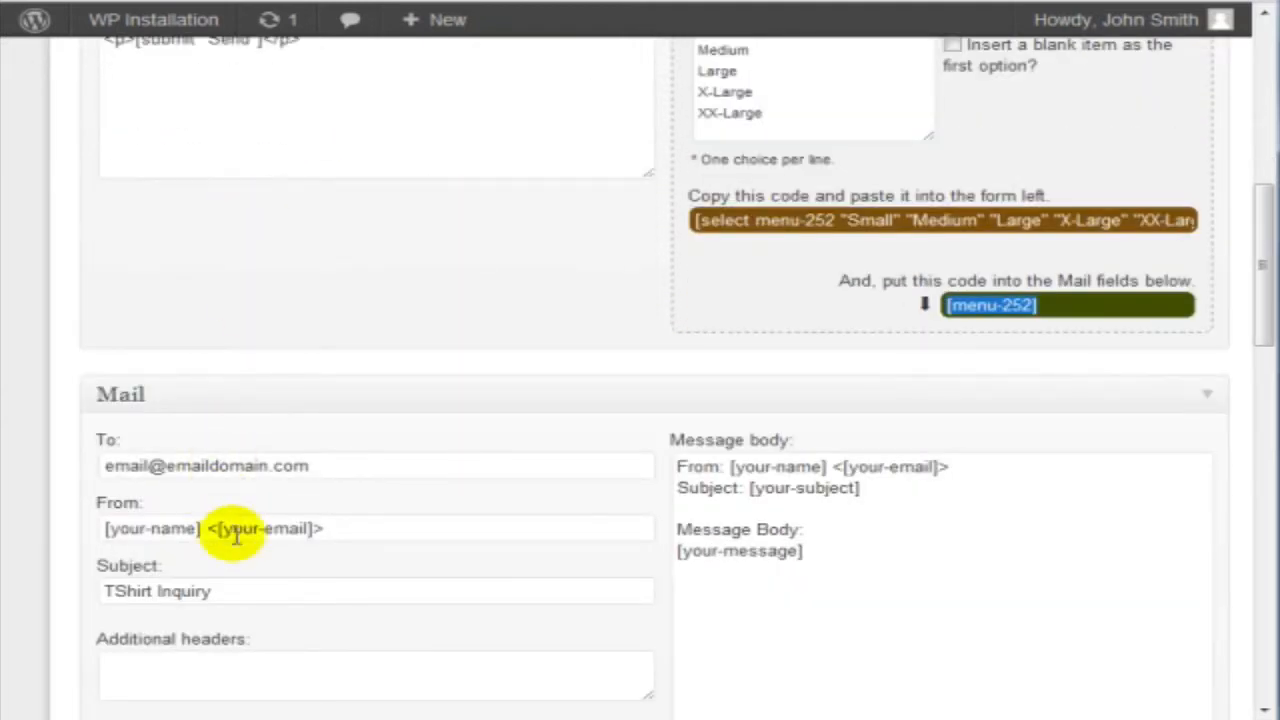
{"action": "left_click", "coordinate": [860, 466]}
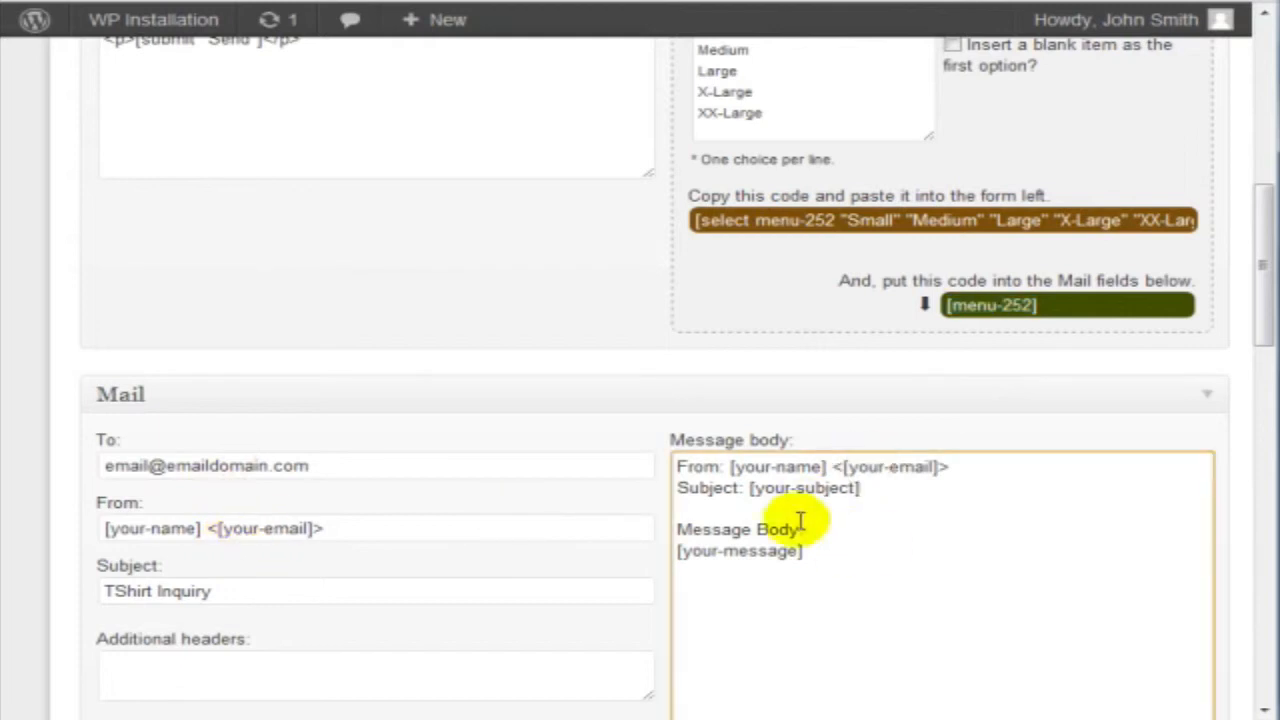
{"action": "left_click", "coordinate": [763, 488]}
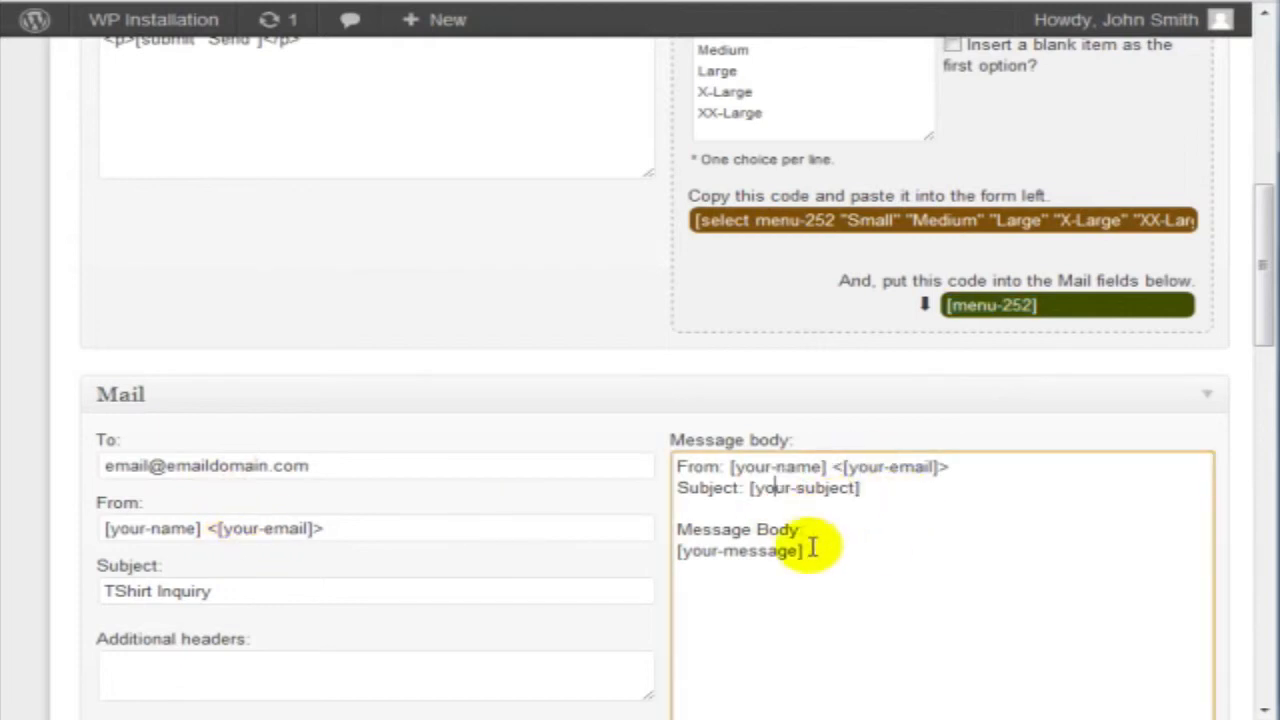
Add a "TShirt Size:" line below [your-message] in the mail message body, with the copied [menu-252] code beneath it
{"action": "scroll", "coordinate": [812, 547], "scroll_direction": "down", "scroll_amount": 2}
{"action": "left_click", "coordinate": [847, 326]}
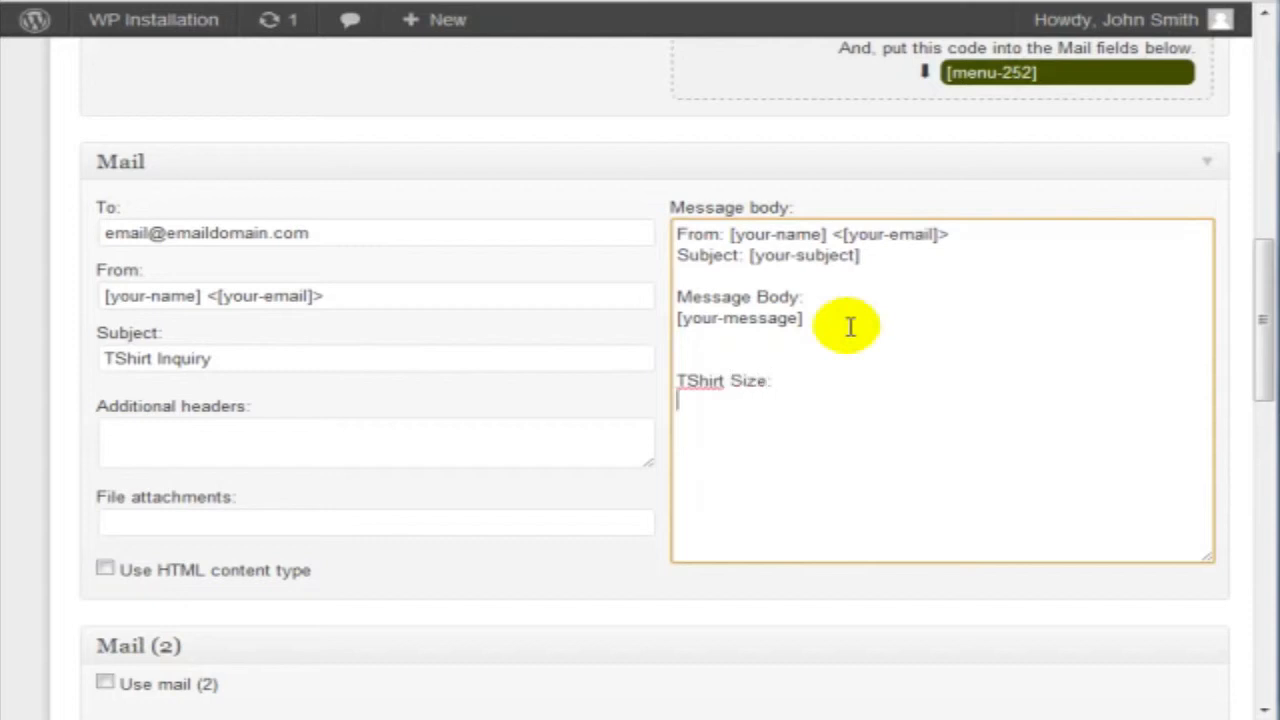
{"action": "key", "text": "ctrl+v"}
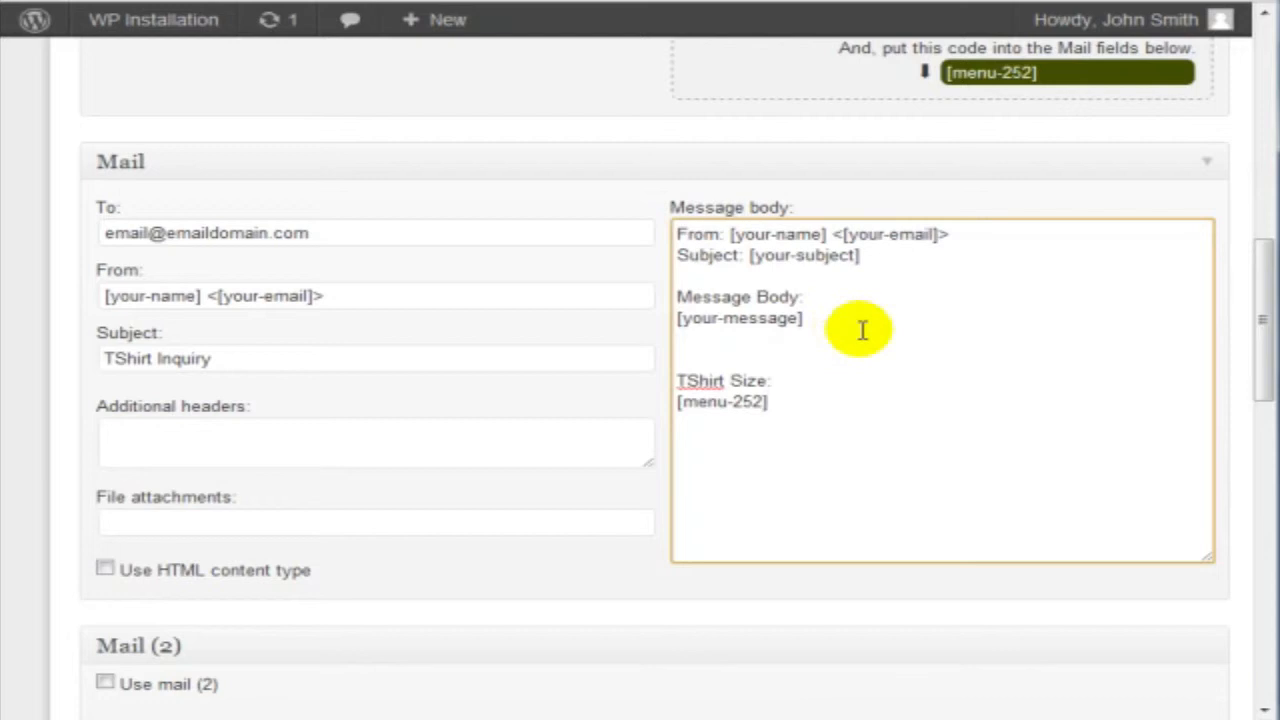
Look over the remaining mail and message settings, and save the contact form
{"action": "left_click", "coordinate": [806, 437]}
{"action": "scroll", "coordinate": [812, 428], "scroll_direction": "down", "scroll_amount": 5}
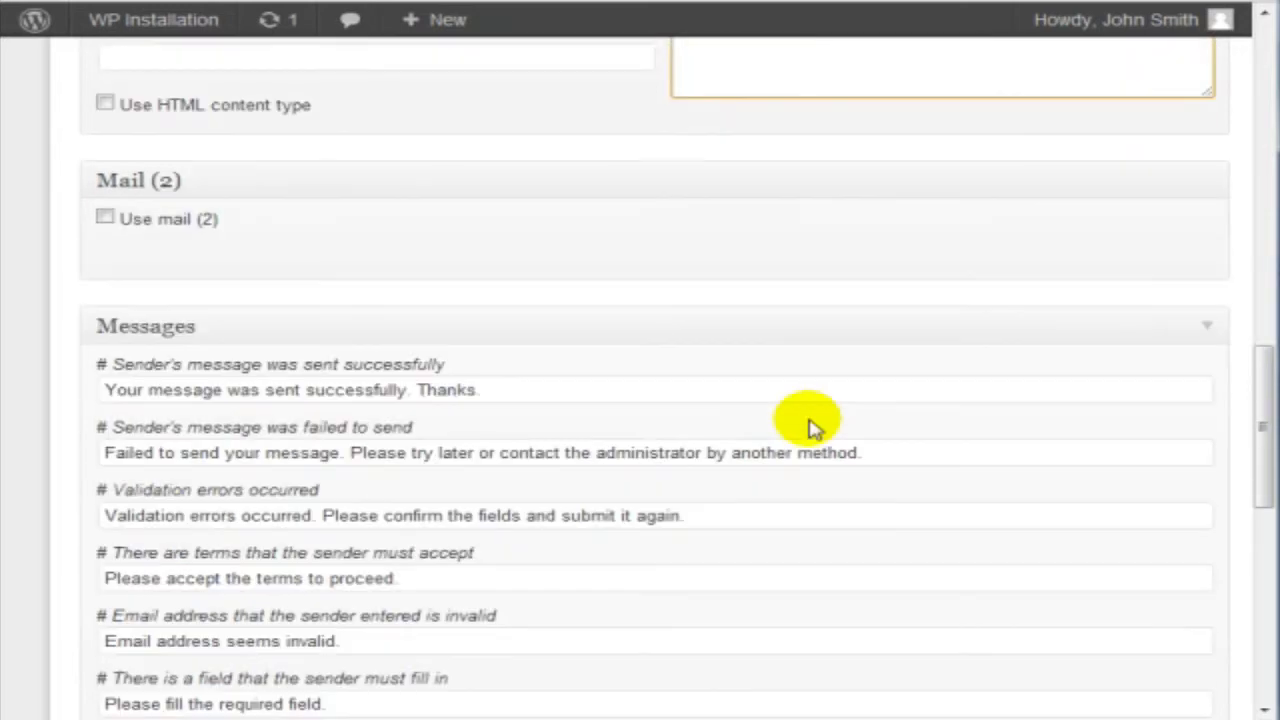
{"action": "scroll", "coordinate": [810, 428], "scroll_direction": "up", "scroll_amount": 10}
{"action": "left_click", "coordinate": [1183, 123]}
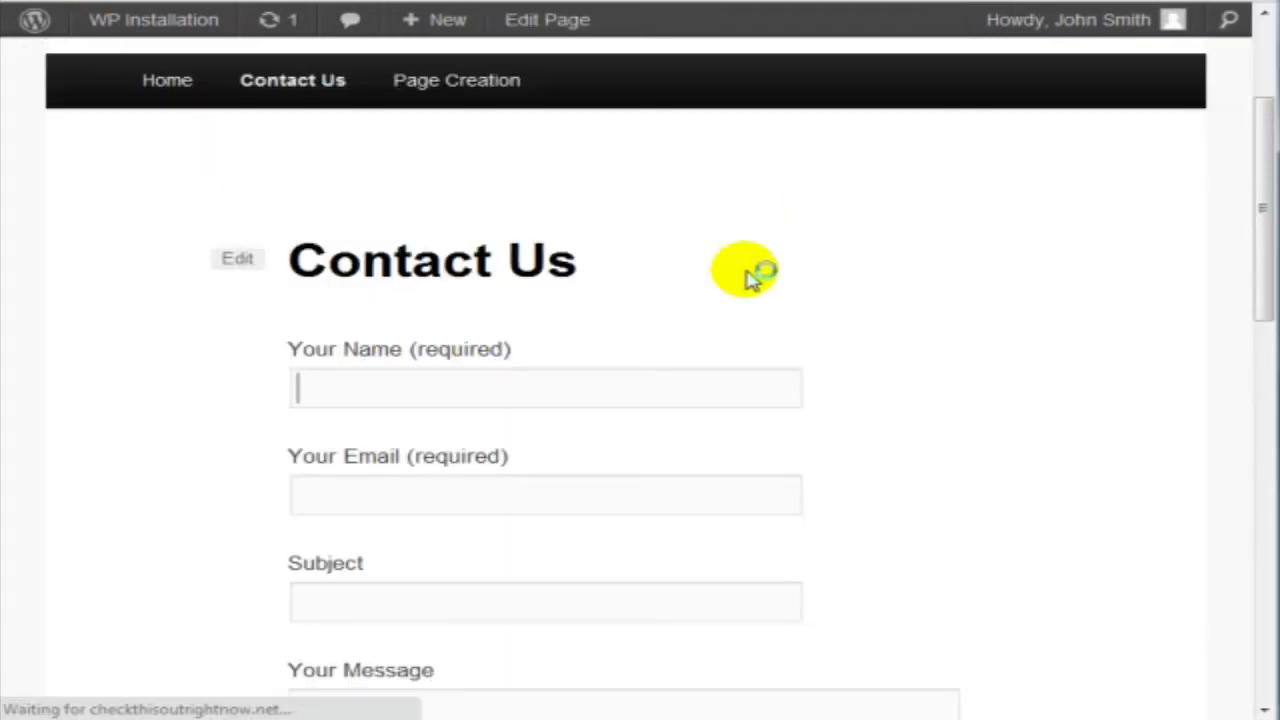
Check the refreshed Contact Us page's form fields and the size choices in its T-Shirt Size drop-down
{"action": "scroll", "coordinate": [746, 271], "scroll_direction": "down", "scroll_amount": 1}
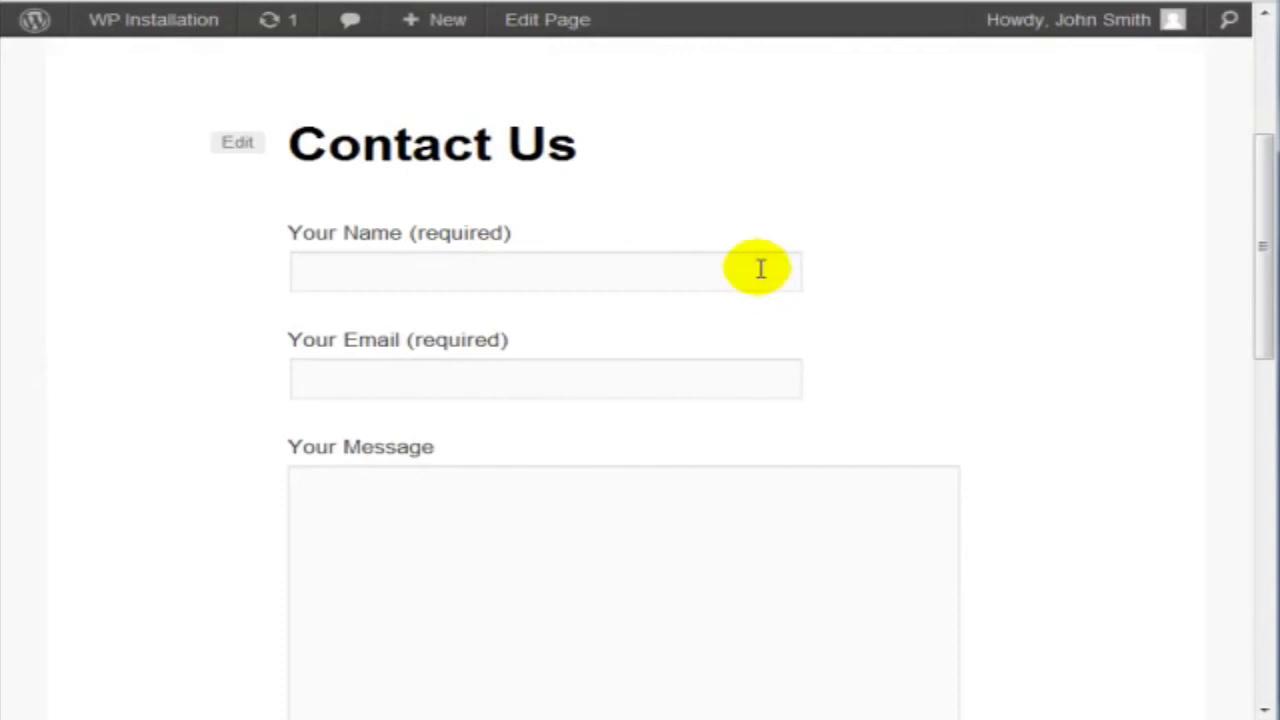
{"action": "scroll", "coordinate": [400, 372], "scroll_direction": "down", "scroll_amount": 3}
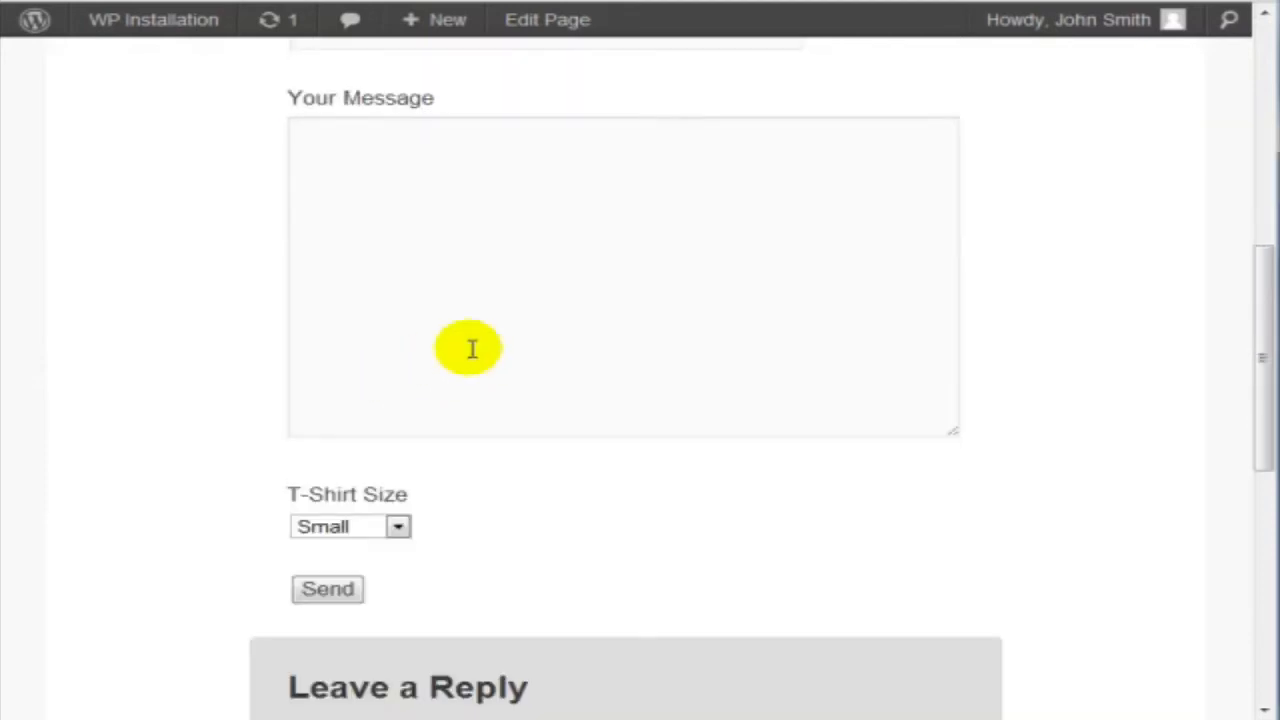
{"action": "scroll", "coordinate": [472, 348], "scroll_direction": "down", "scroll_amount": 2}
{"action": "left_click", "coordinate": [397, 294]}
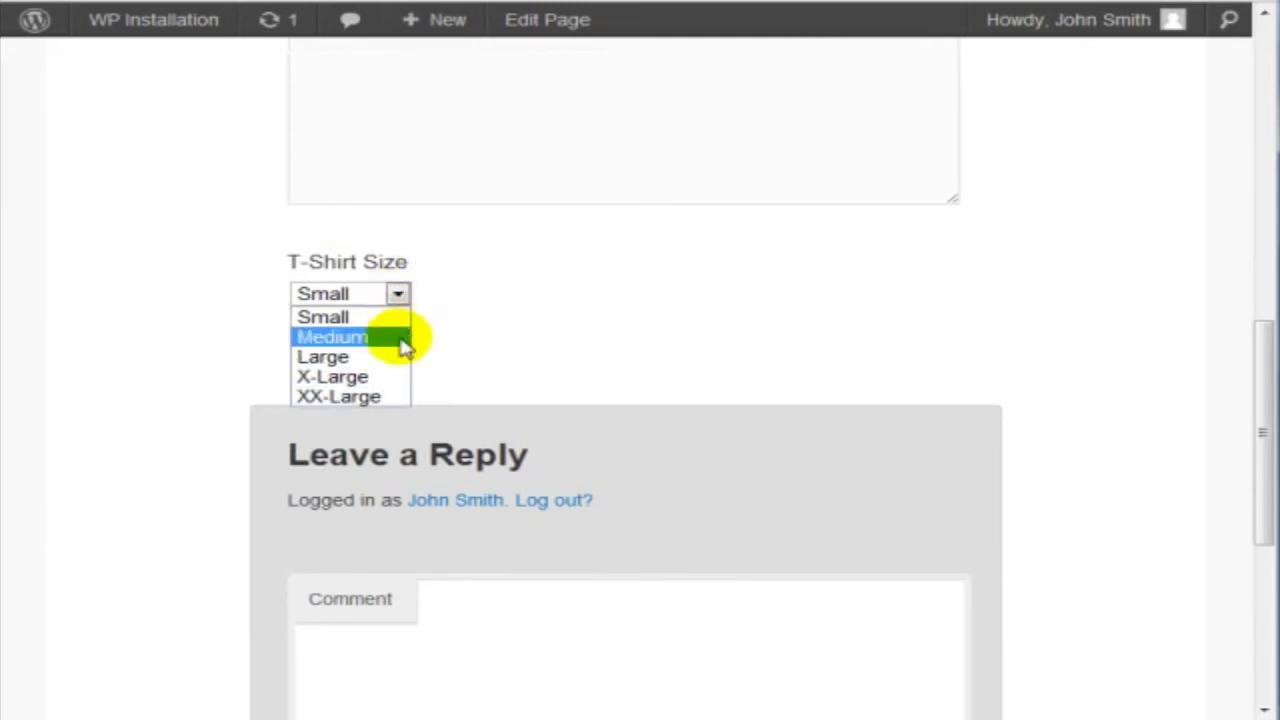
{"action": "left_click", "coordinate": [505, 237]}
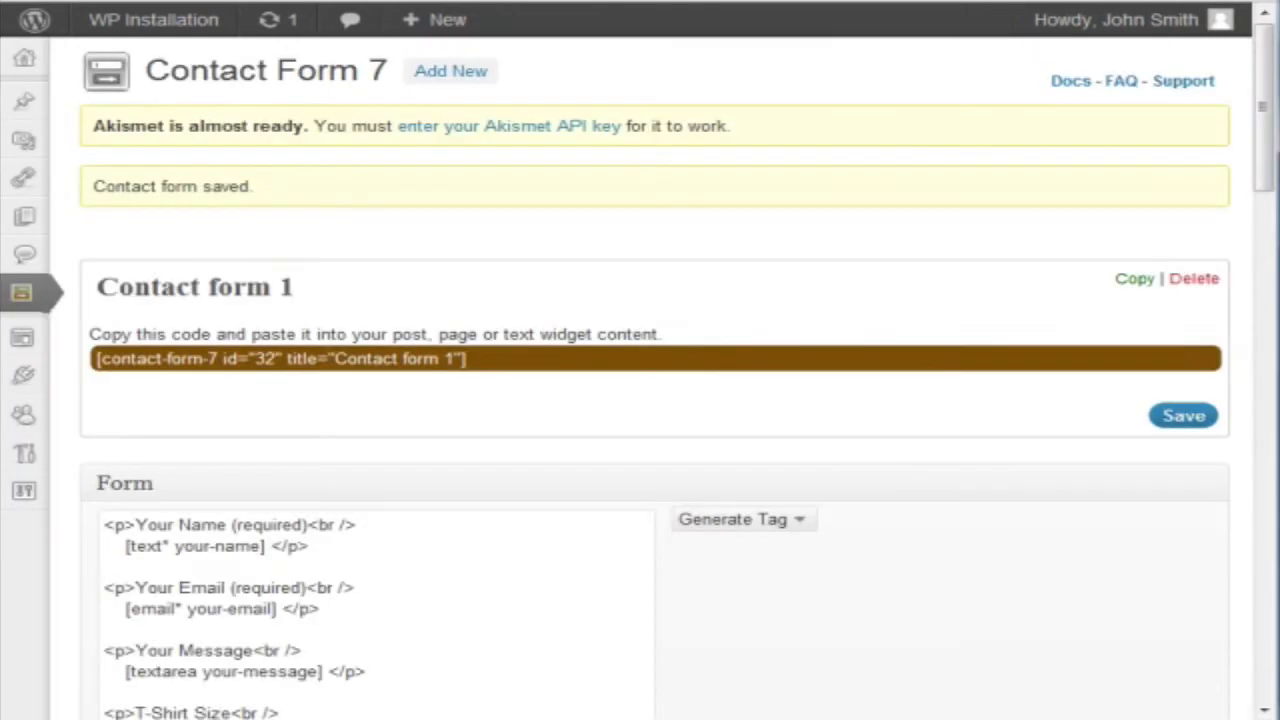
Review the saved form template against the Contact Us page, choosing Small as the T-Shirt Size on the live form
{"action": "scroll", "coordinate": [309, 451], "scroll_direction": "down", "scroll_amount": 4}
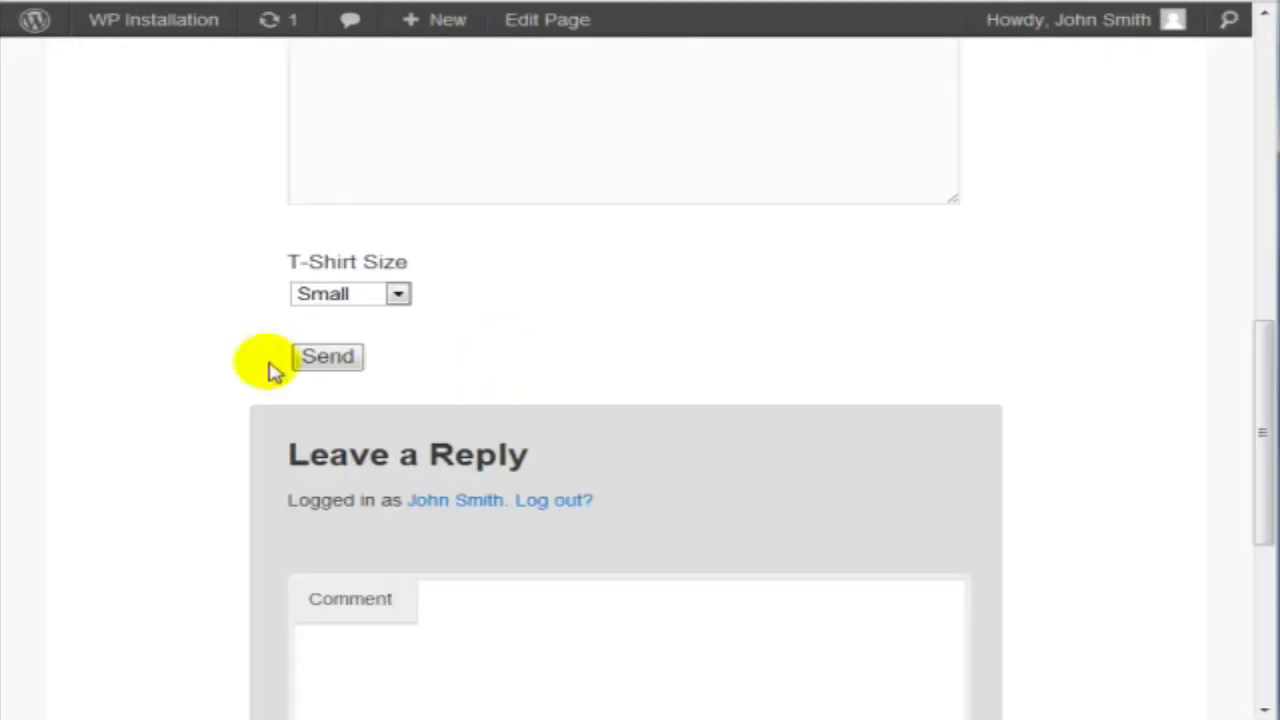
{"action": "left_click", "coordinate": [369, 292]}
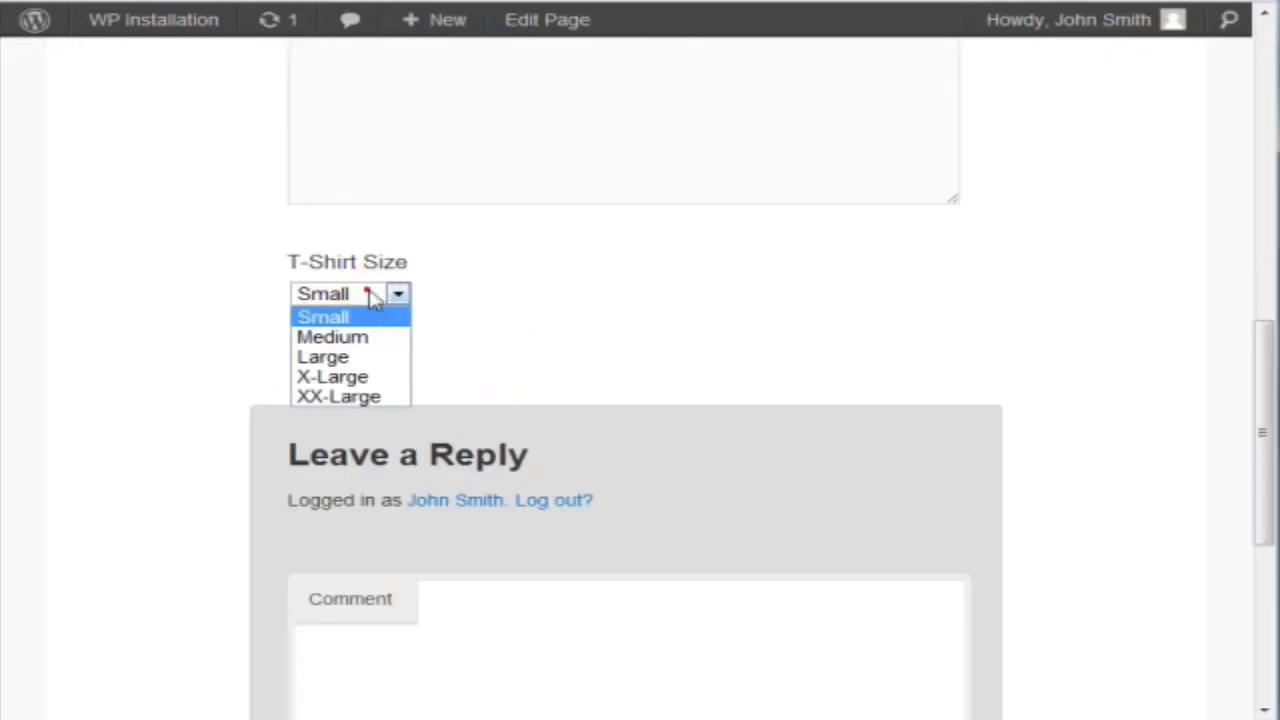
{"action": "left_click", "coordinate": [373, 316]}
{"action": "scroll", "coordinate": [569, 340], "scroll_direction": "up", "scroll_amount": 5}
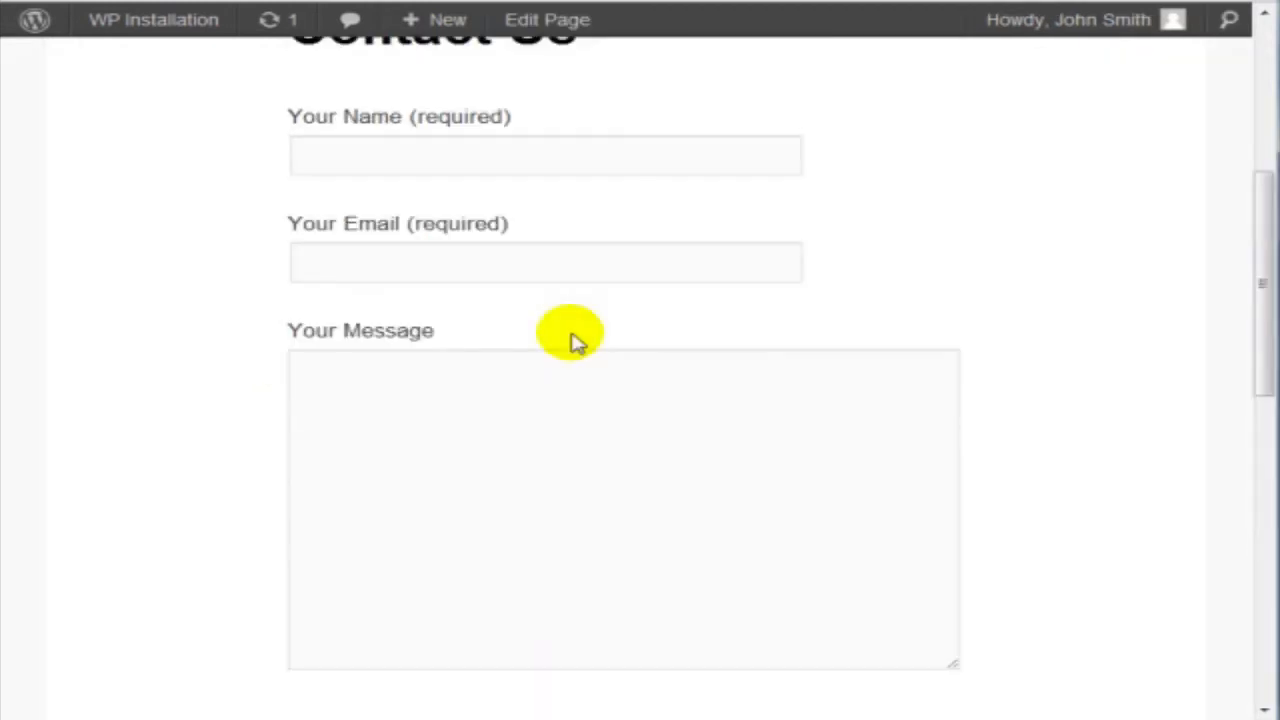